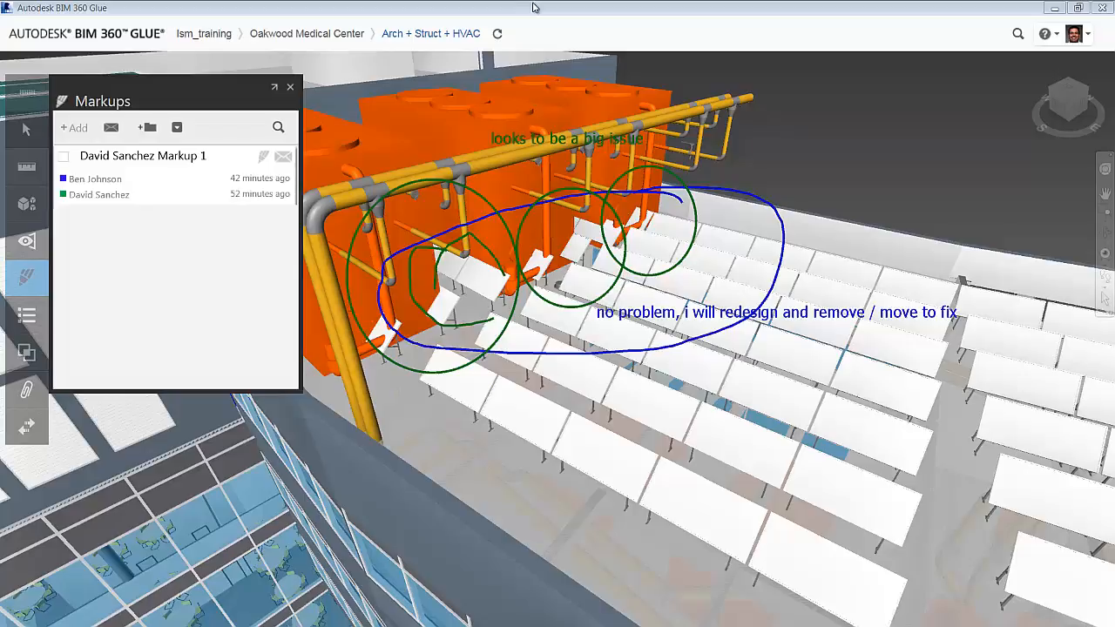
Start a new merged model from 3D 5th Floor Framing, 3D 6th Floor Framing and HVAC - Level 5
click(442, 34)
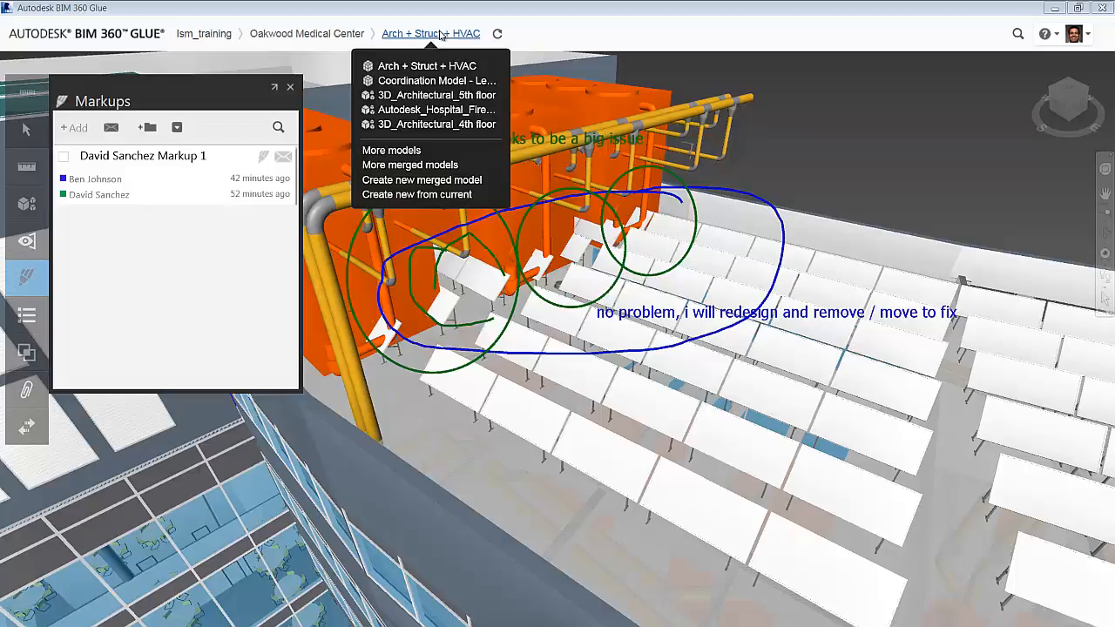
click(413, 180)
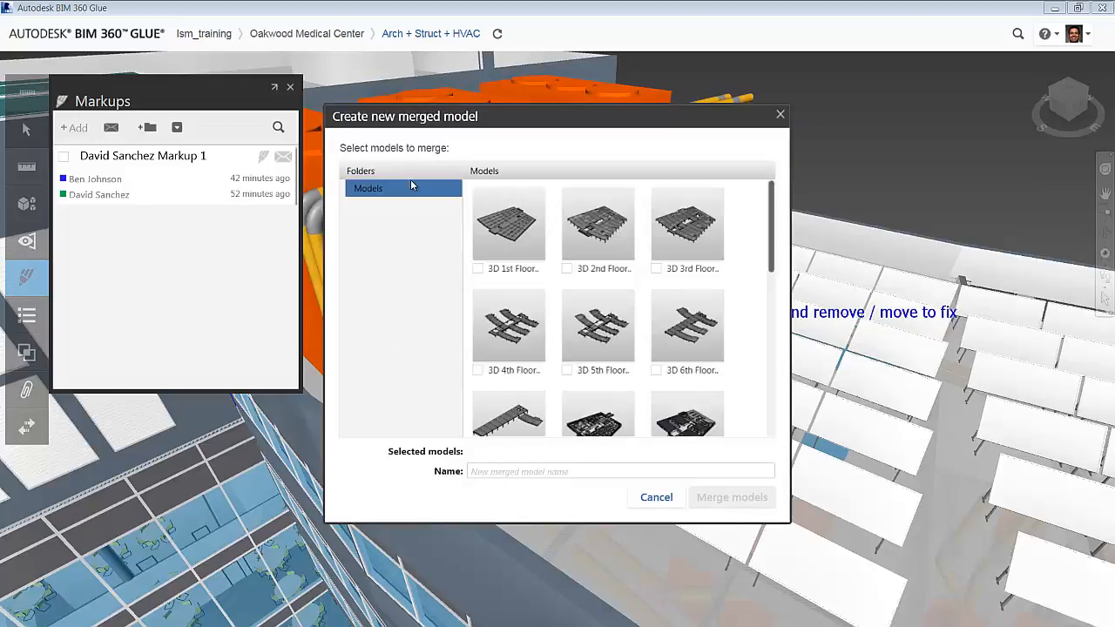
scroll(771, 253, down, 1)
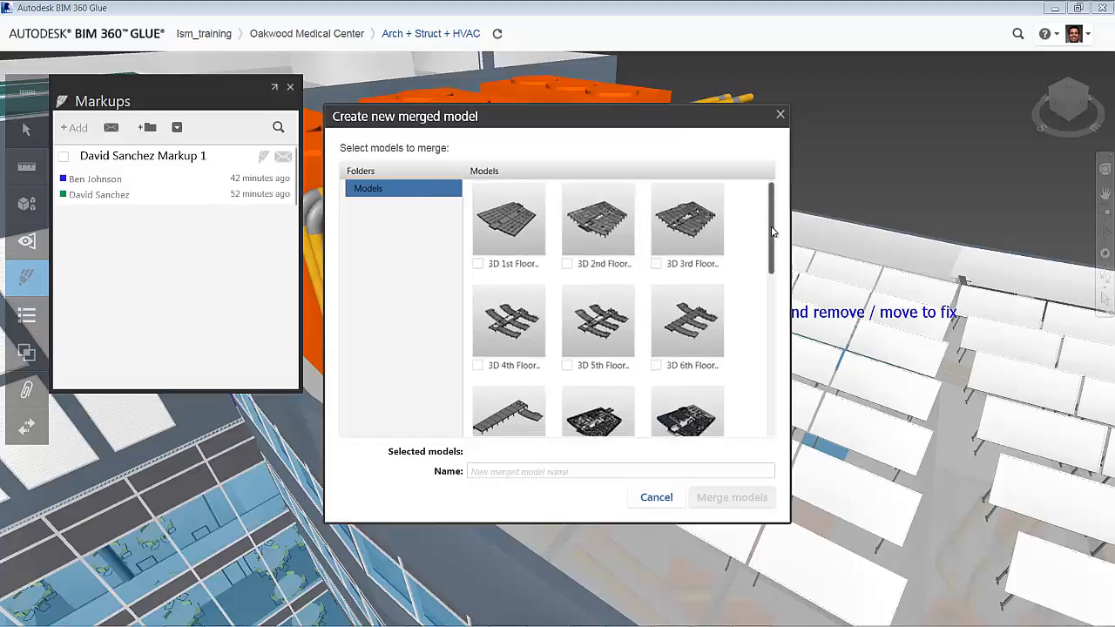
scroll(771, 270, down, 1)
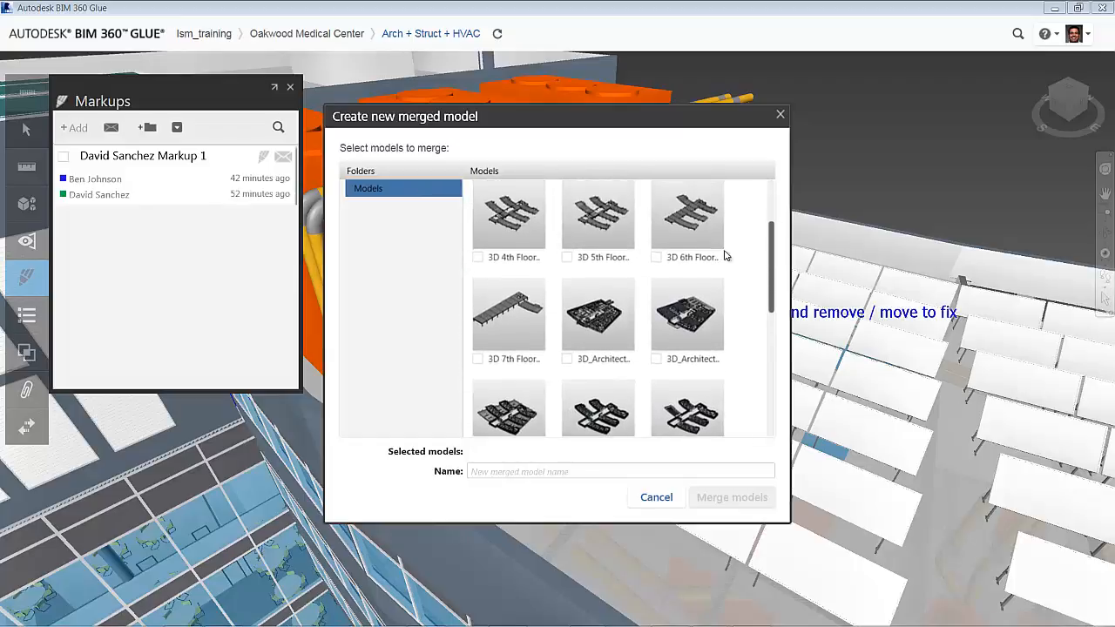
scroll(567, 259, up, 1)
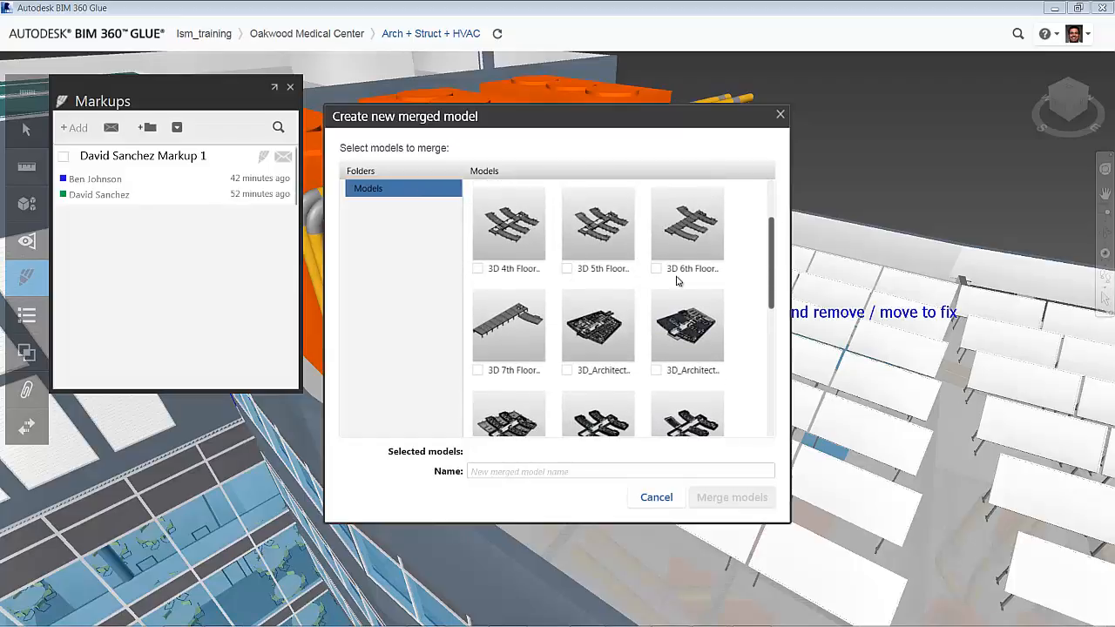
click(568, 268)
click(656, 269)
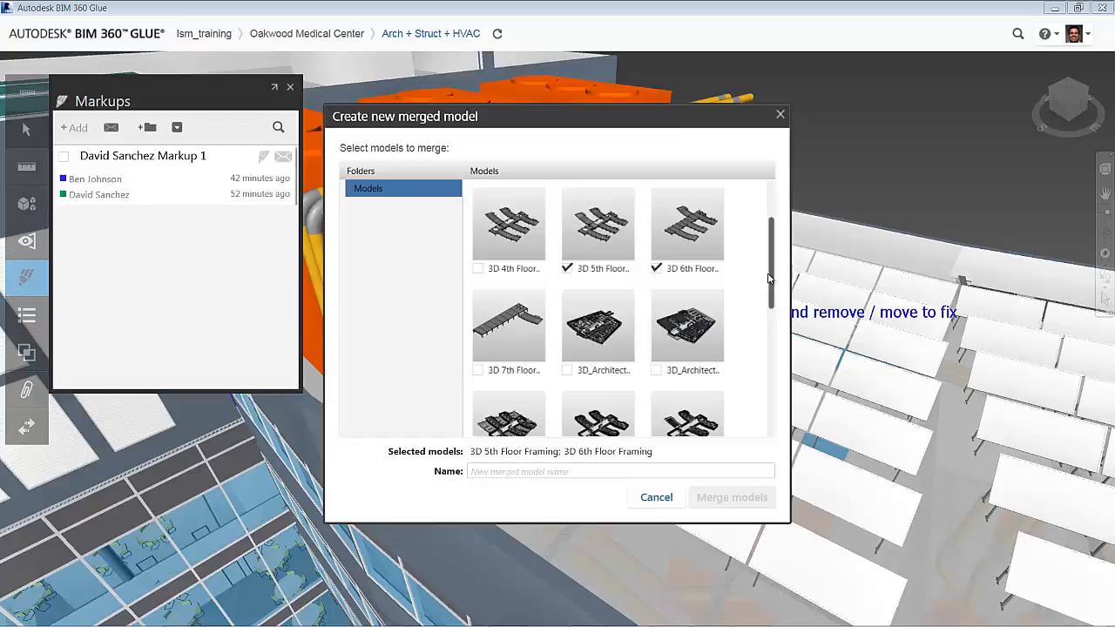
drag(769, 277, 763, 402)
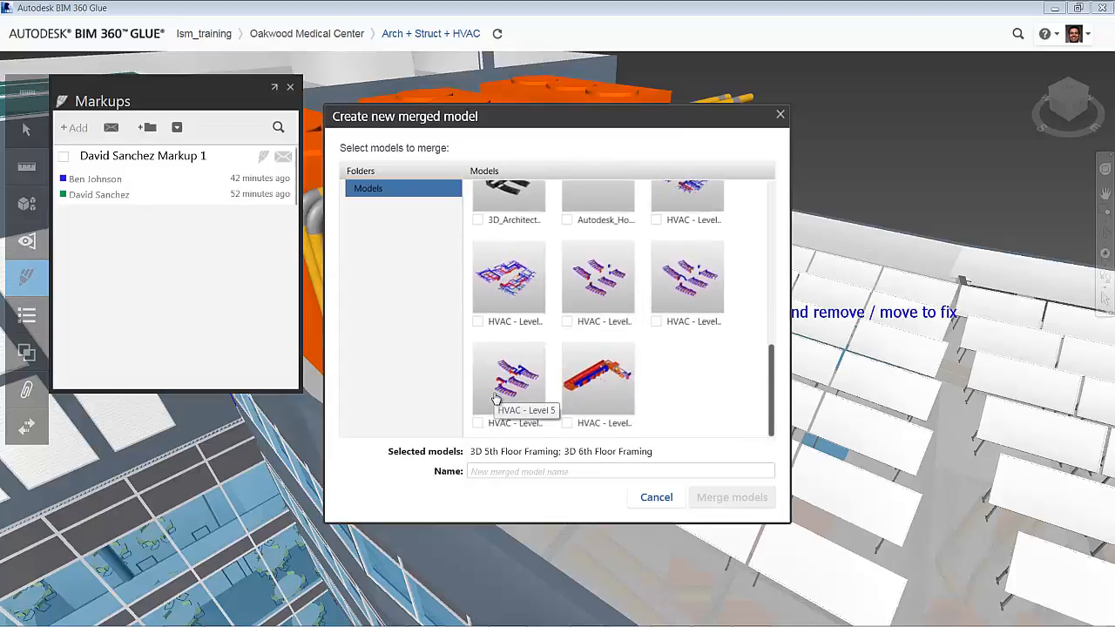
click(477, 422)
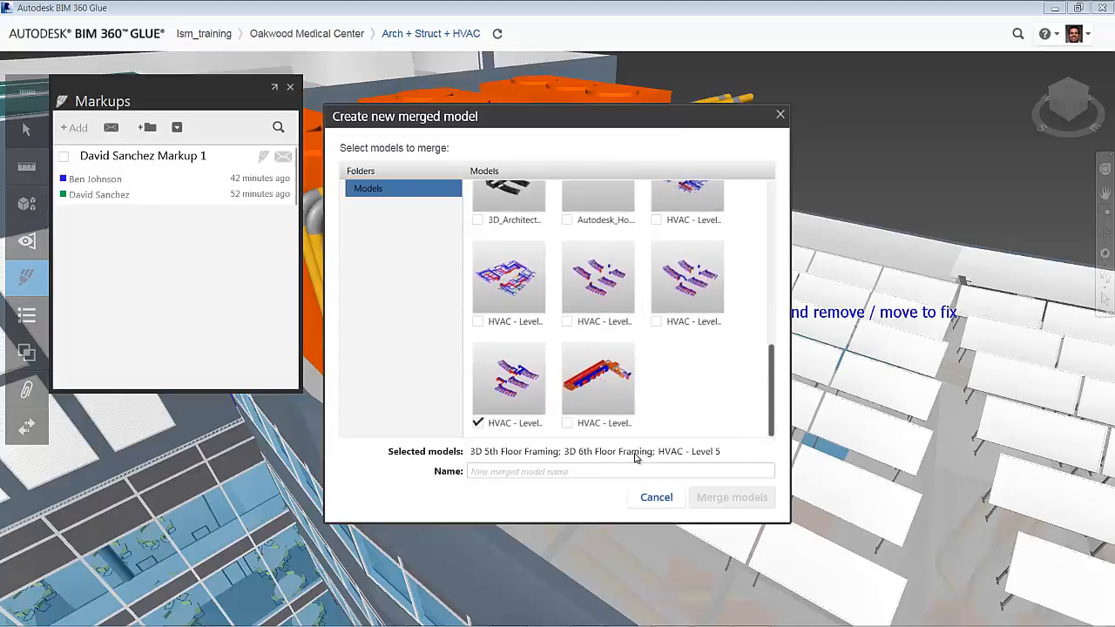
Name the merged model Level 5 Coordination and merge the selected models
click(573, 475)
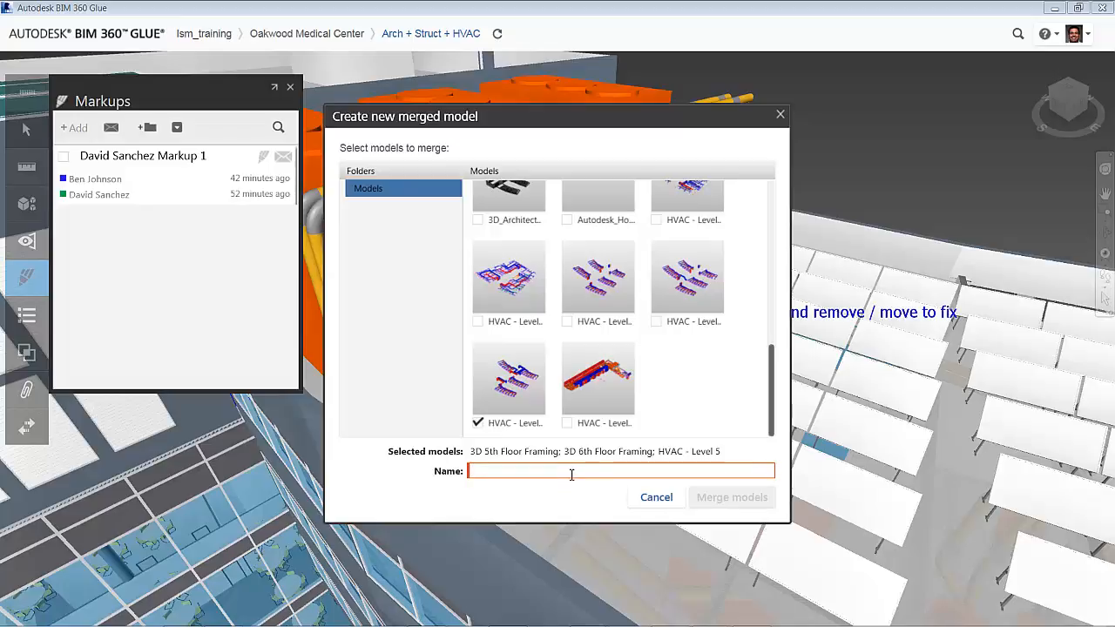
text(Level 5)
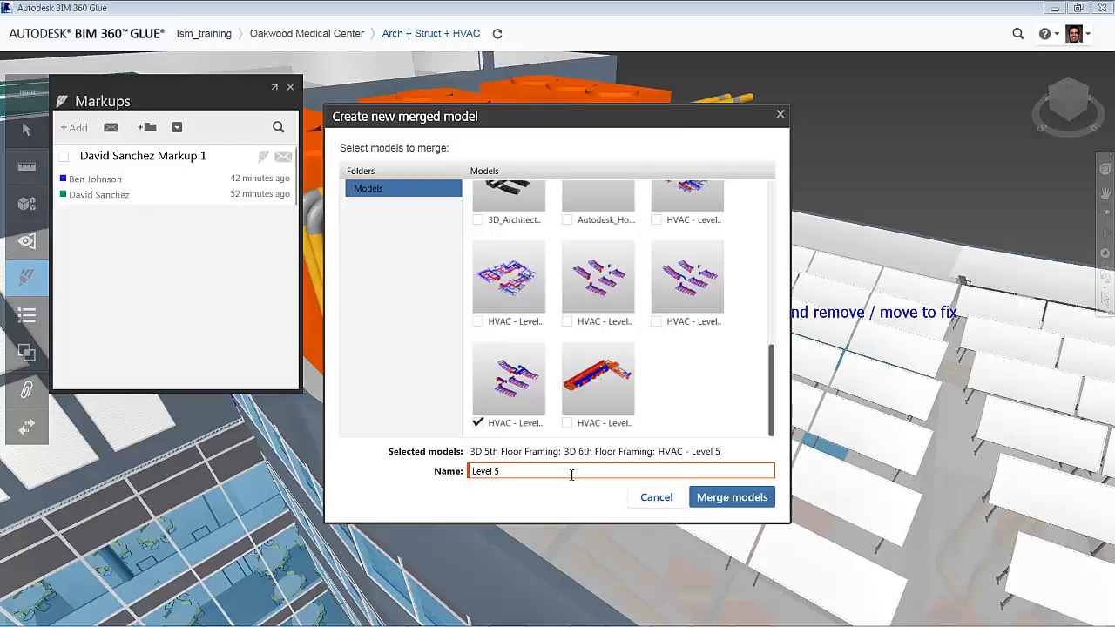
text( Coordination)
click(734, 499)
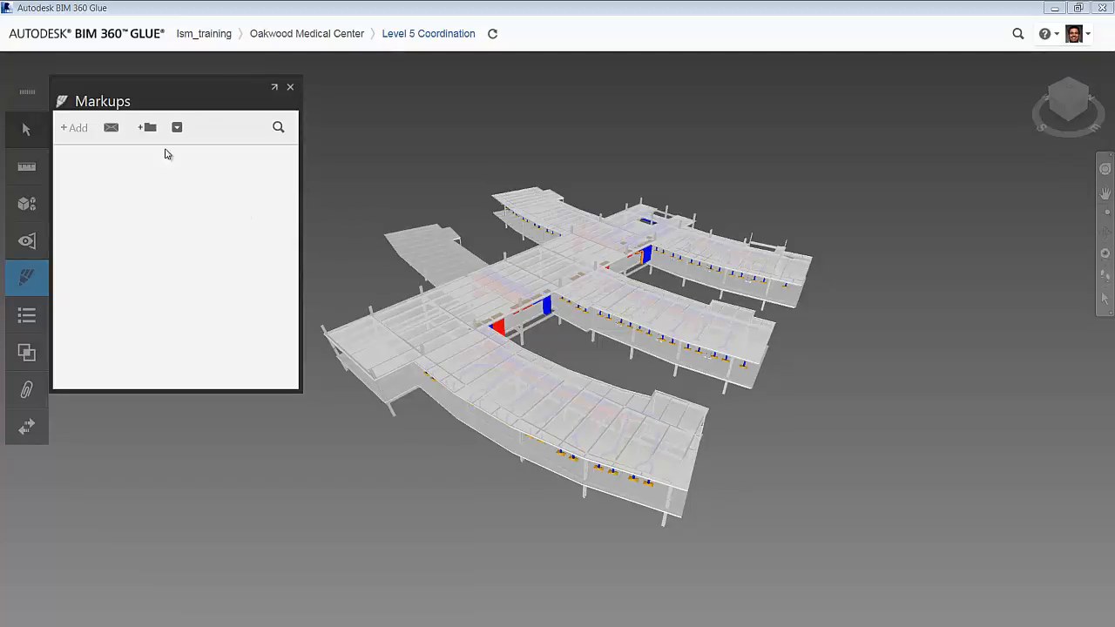
Close the markups and start a new clash analysis for the merged model
click(292, 88)
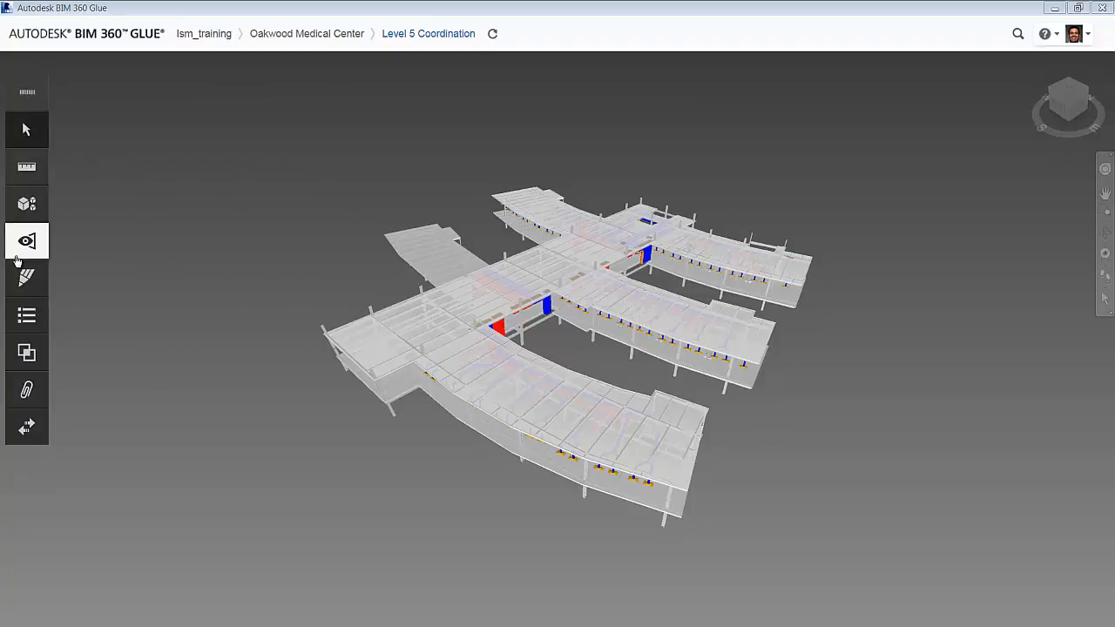
click(27, 353)
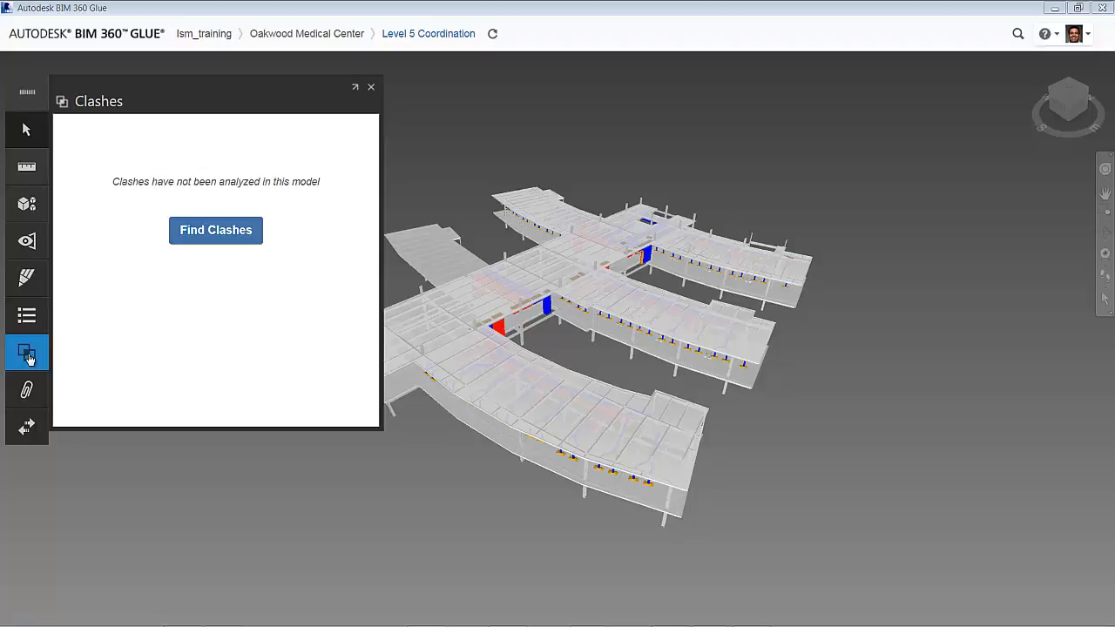
click(206, 228)
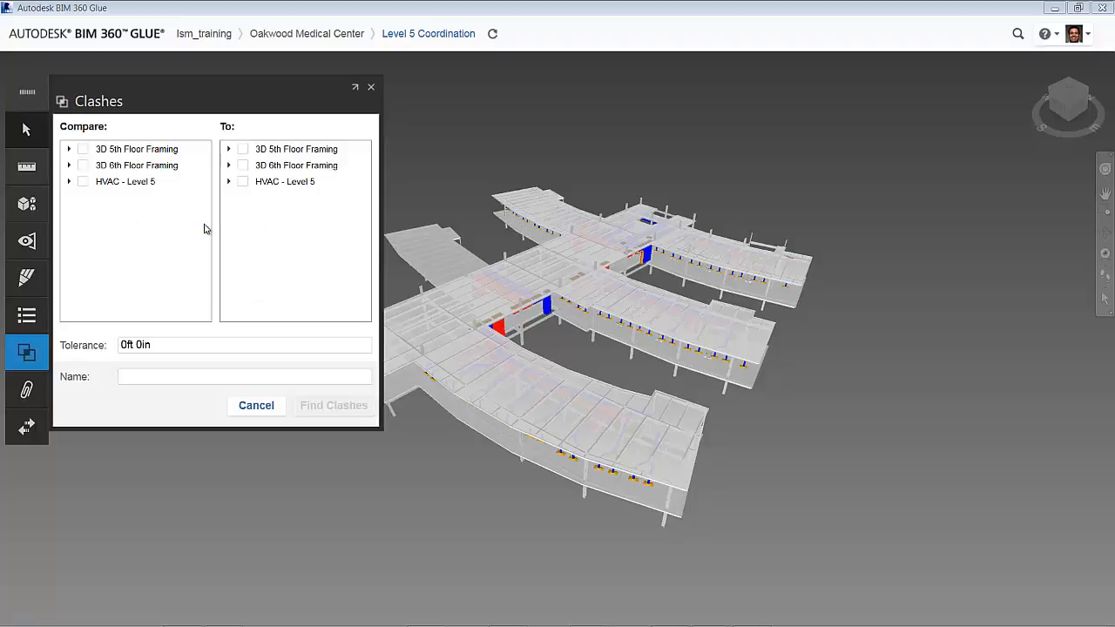
Include the structural columns and structural framing of both the 5th and 6th floor framing models in the Compare set
click(69, 150)
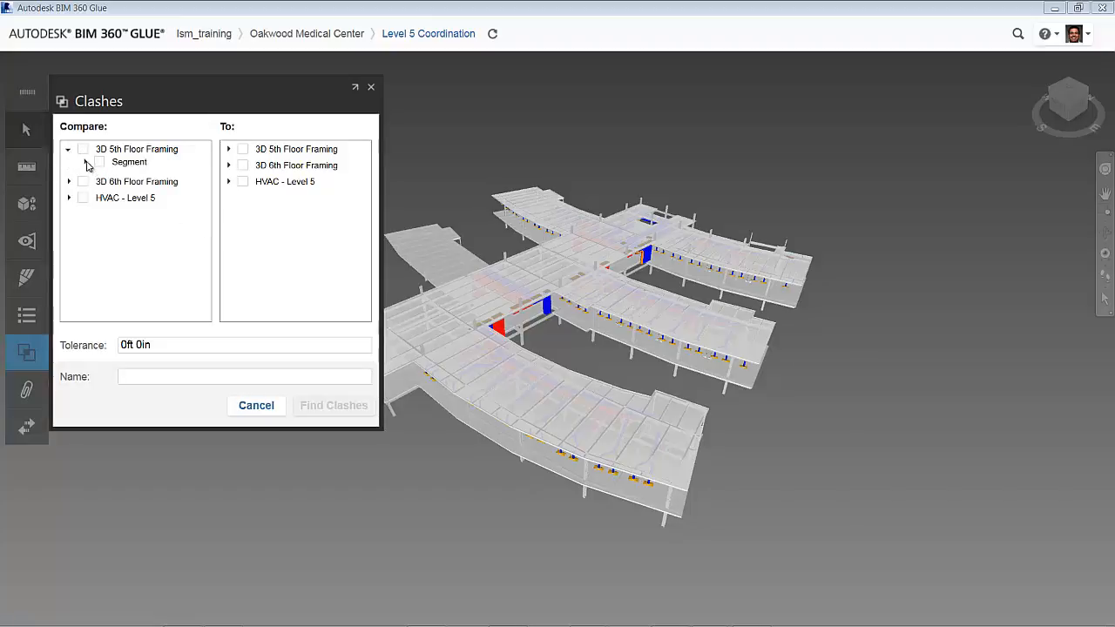
click(85, 163)
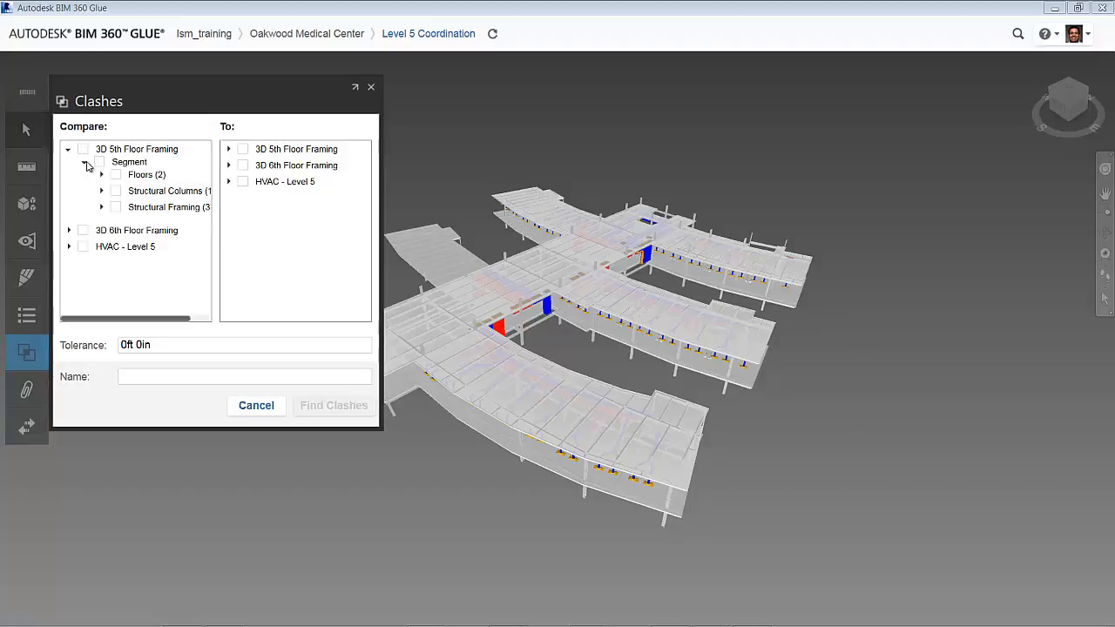
click(116, 207)
click(116, 191)
click(68, 230)
click(84, 245)
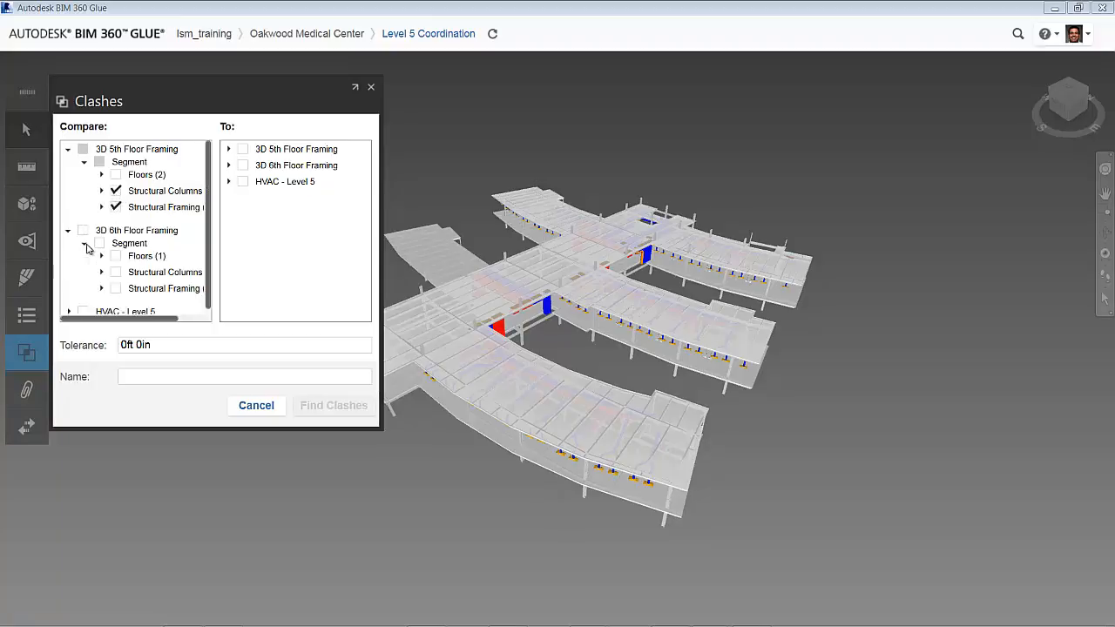
click(115, 272)
click(116, 289)
Set the HVAC - Level 5 ducts, flex ducts and duct fittings as the elements to compare against
click(229, 181)
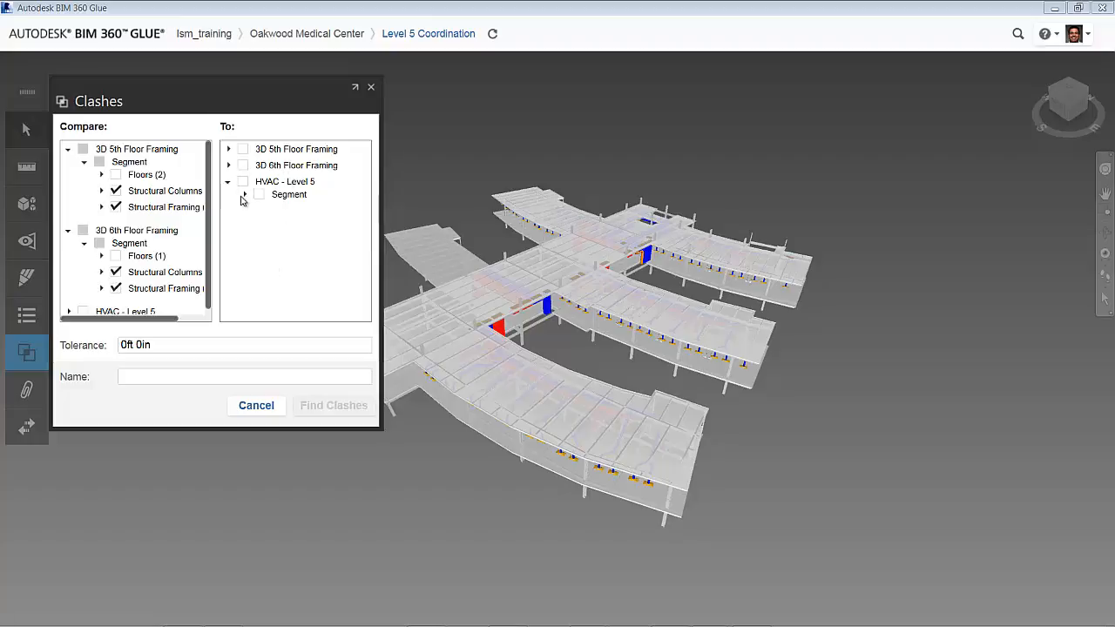
click(245, 196)
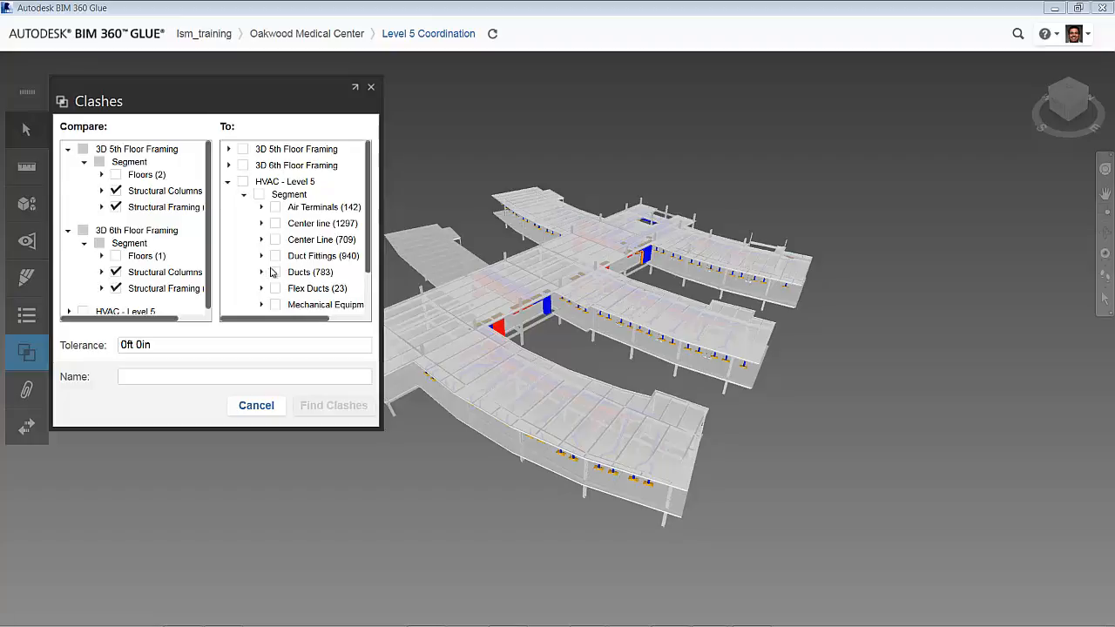
click(276, 273)
click(276, 288)
click(275, 256)
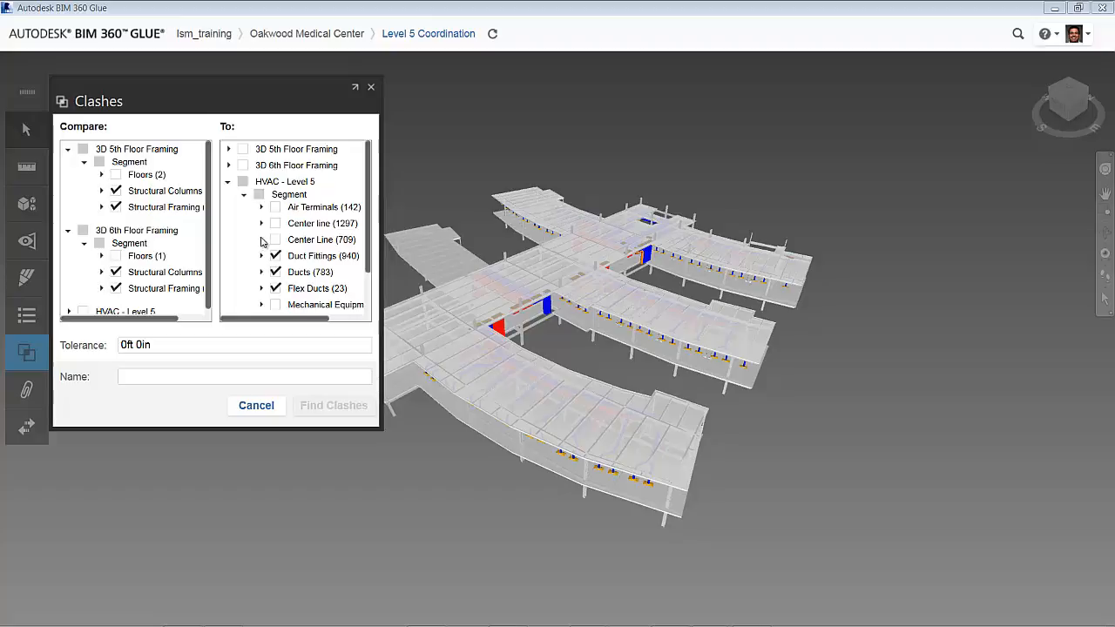
Name the clash test Struct Vs Ducts and run it with the default tolerance
click(162, 345)
triple_click(162, 345)
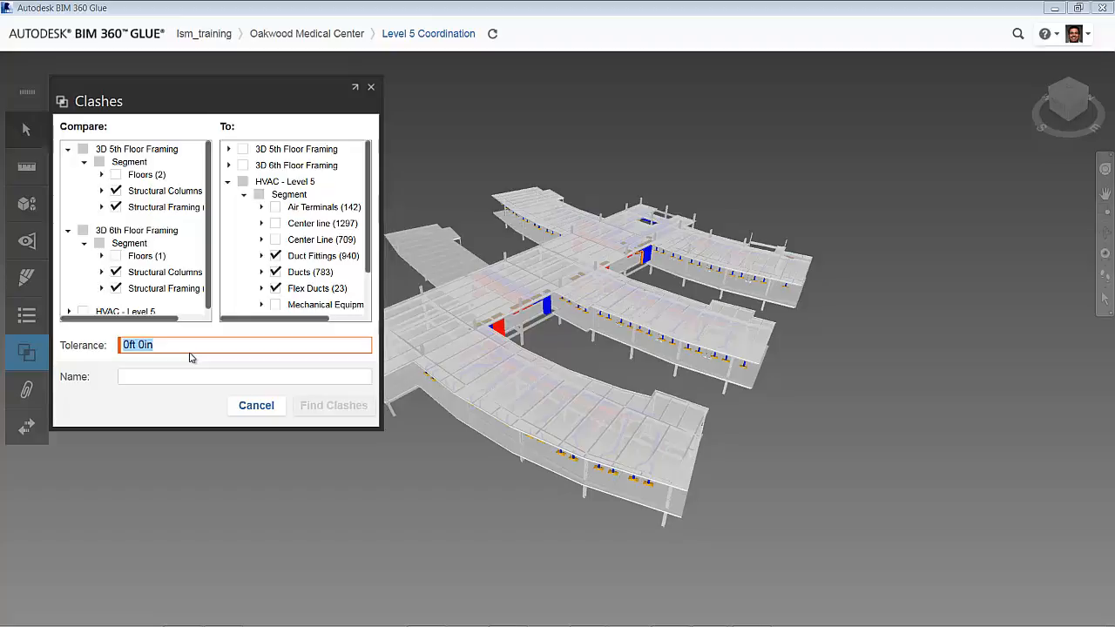
click(146, 376)
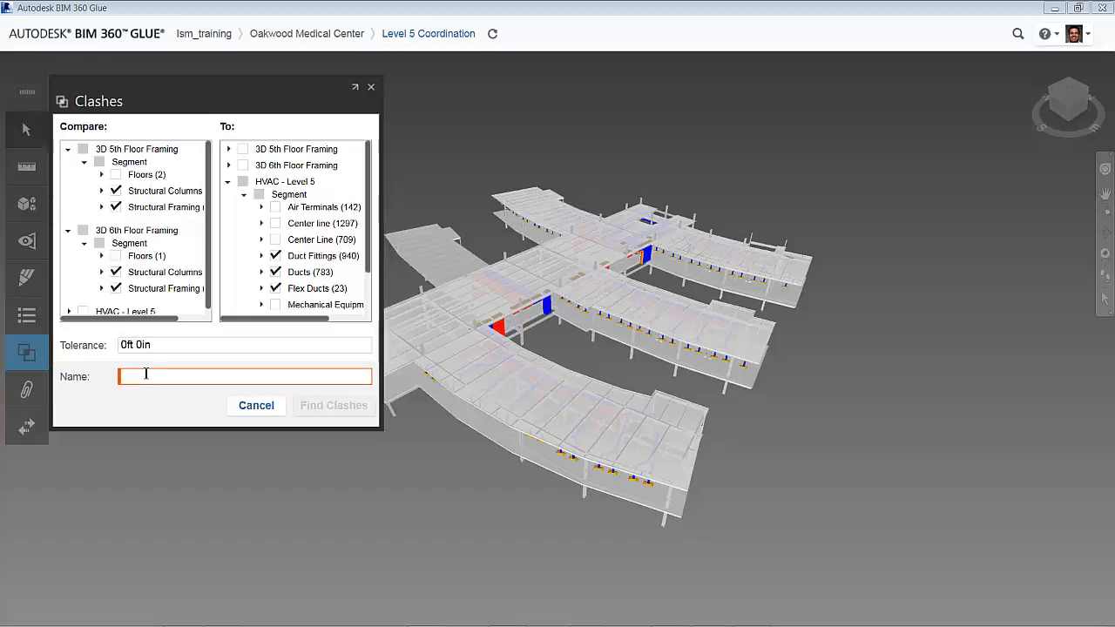
text(Struct V)
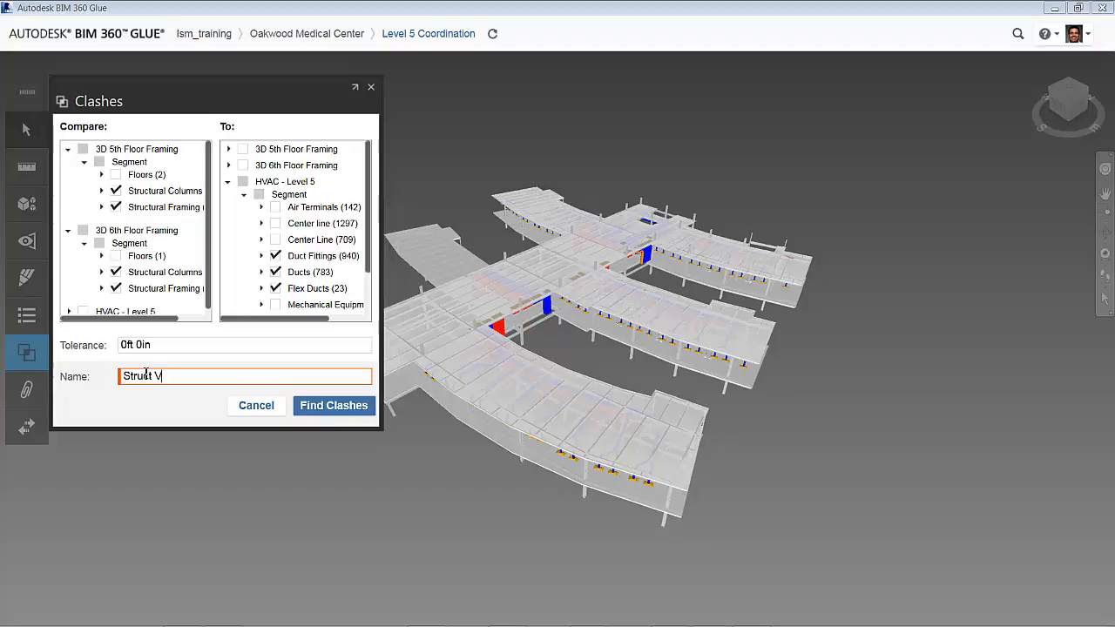
text(s St)
key(BackSpace)
key(BackSpace)
text(Ducts)
click(328, 410)
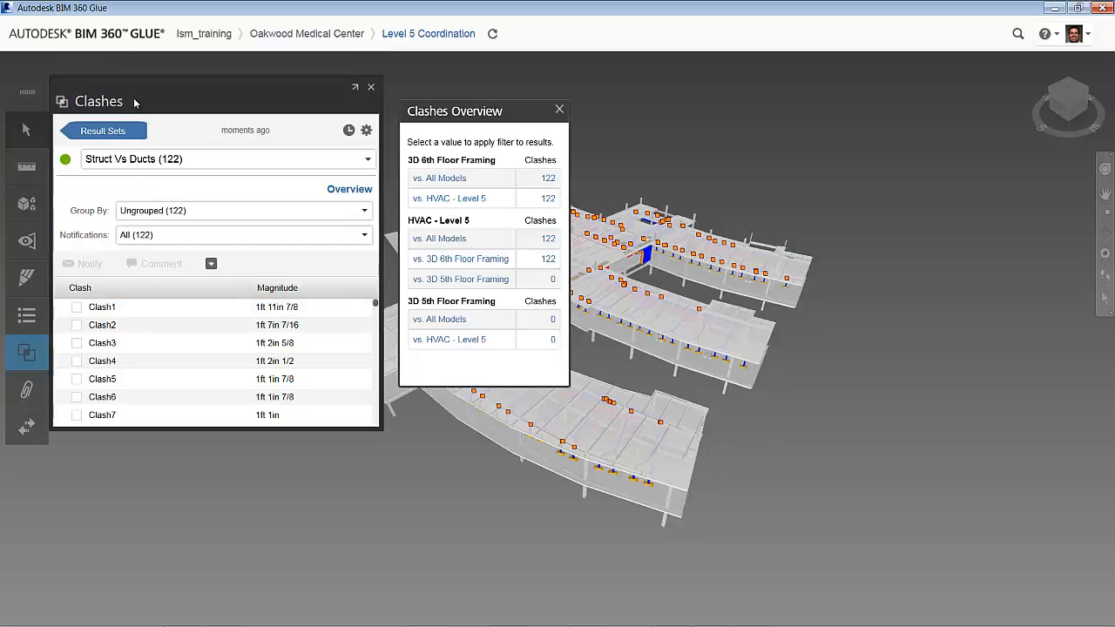
Inspect Clash1 in the model and move its details window below the clash list
click(128, 311)
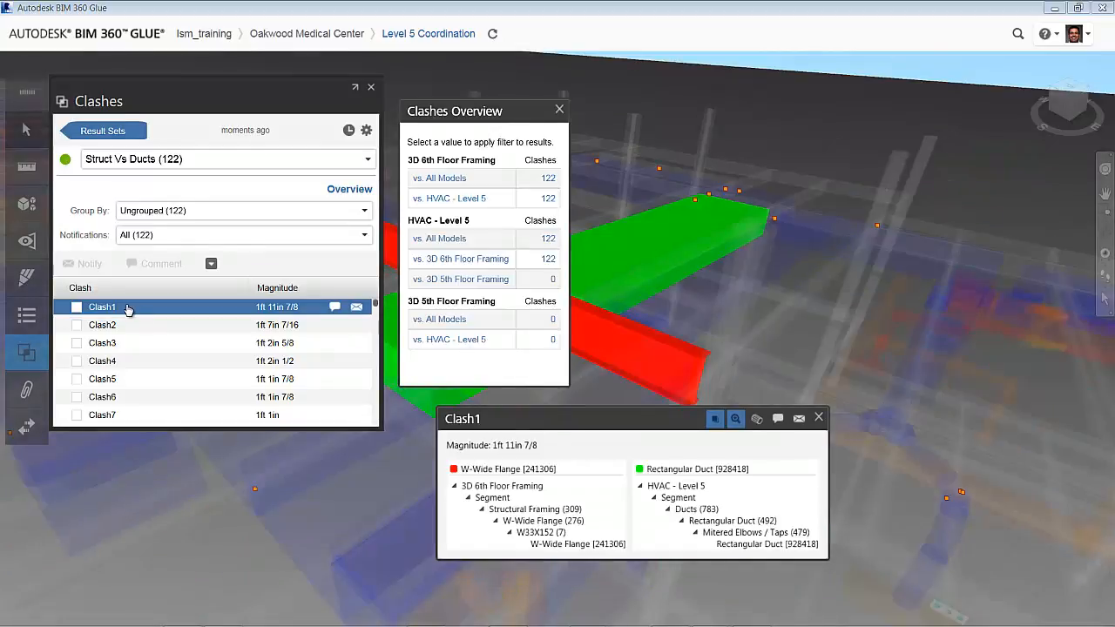
middle_drag(681, 272, 848, 269)
drag(552, 412, 173, 445)
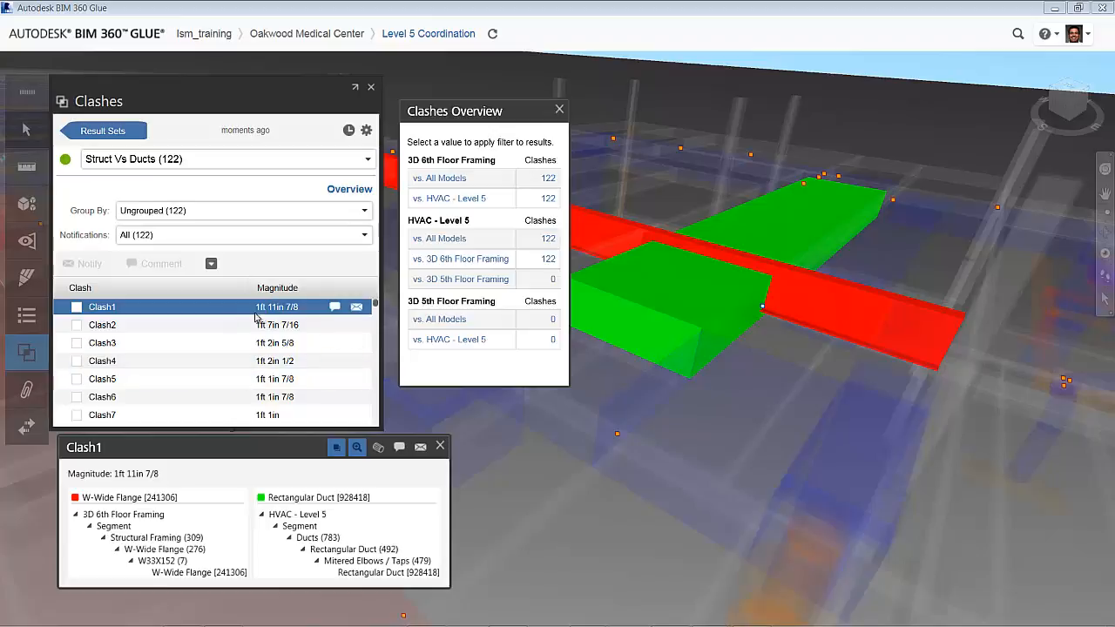
Show Clash2 and examine from several angles where the wide-flange beam meets the rectangular duct
click(196, 334)
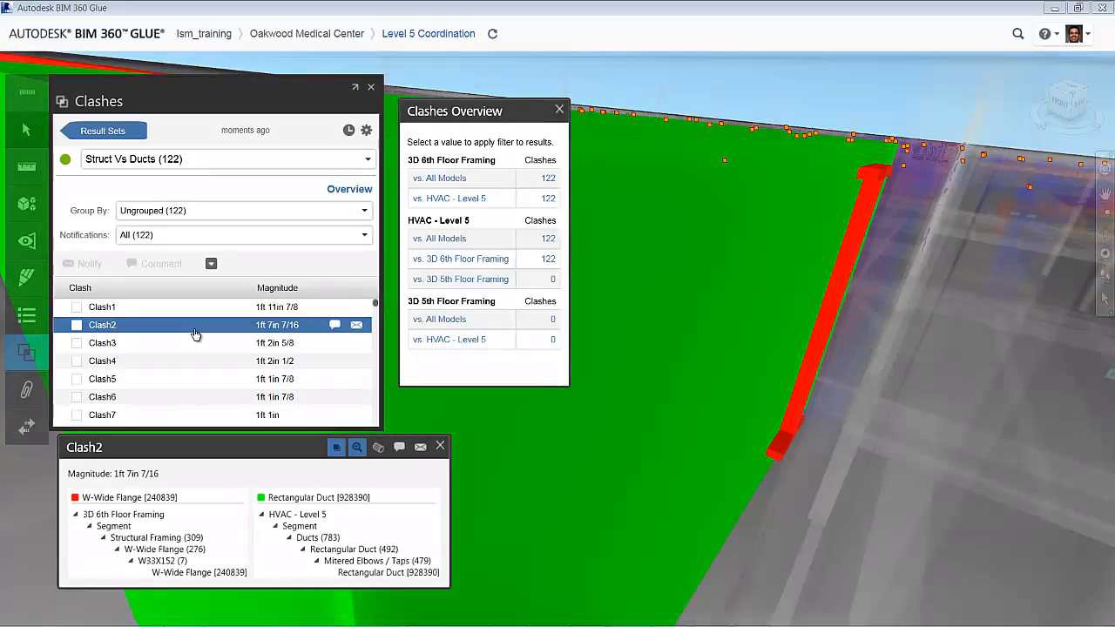
middle_drag(723, 272, 842, 263)
scroll(809, 289, down, 8)
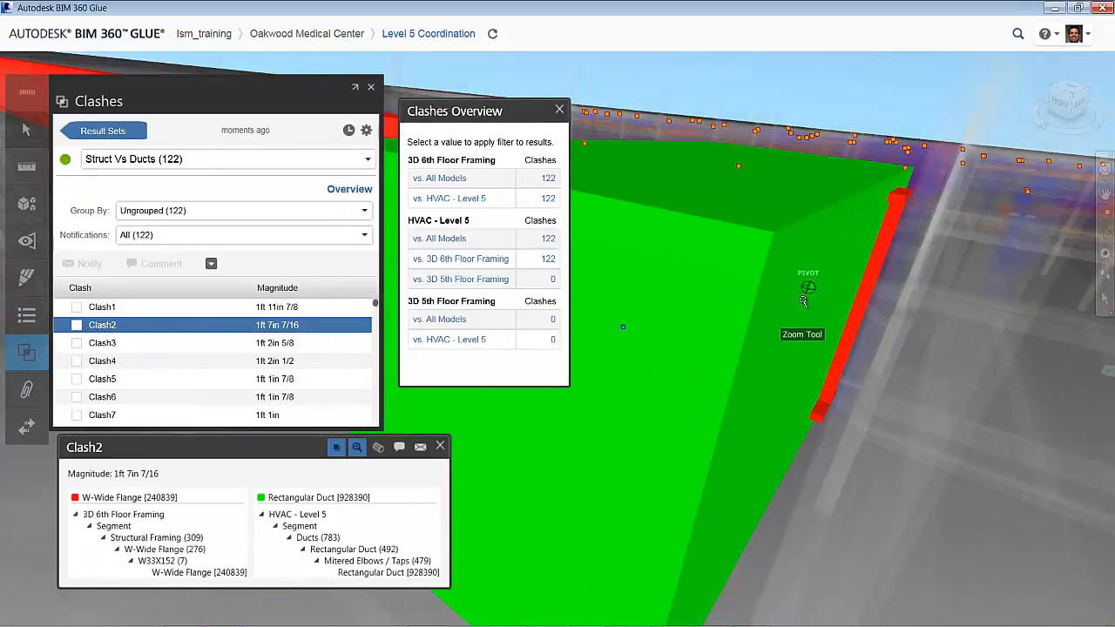
scroll(803, 320, down, 3)
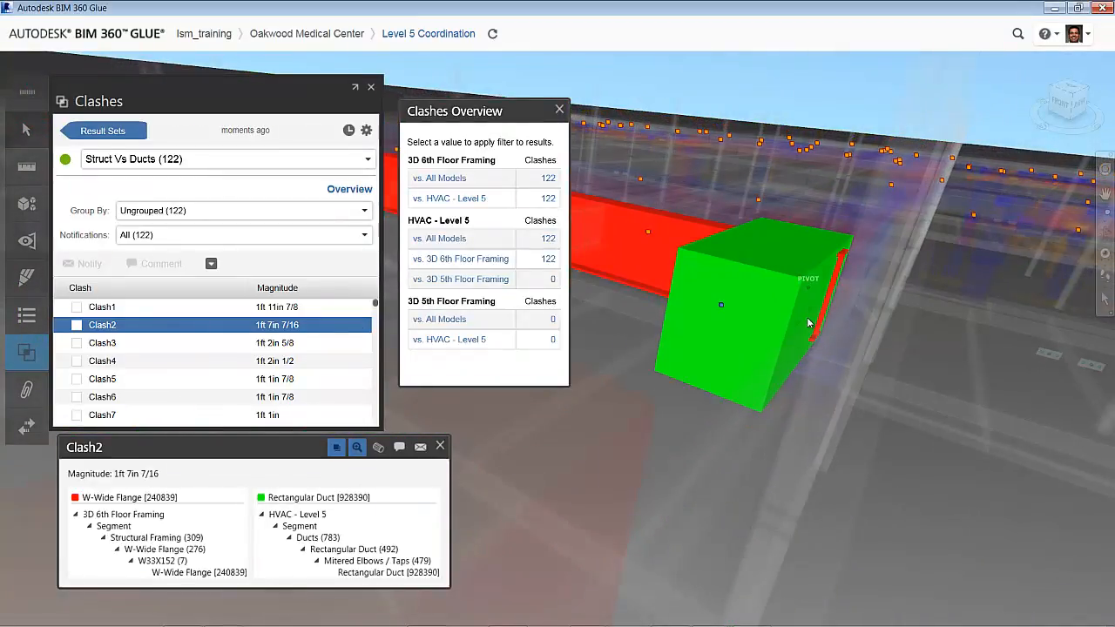
shift+middle_drag(809, 322, 605, 313)
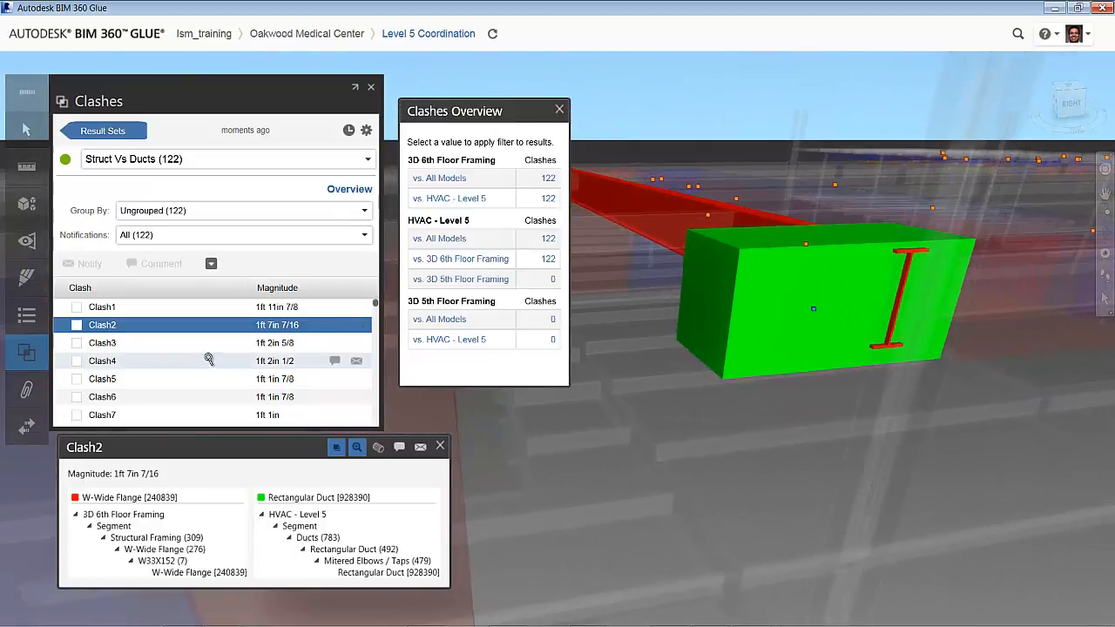
Inspect Clash113 near the end of the results and return to Clash1
drag(377, 306, 379, 420)
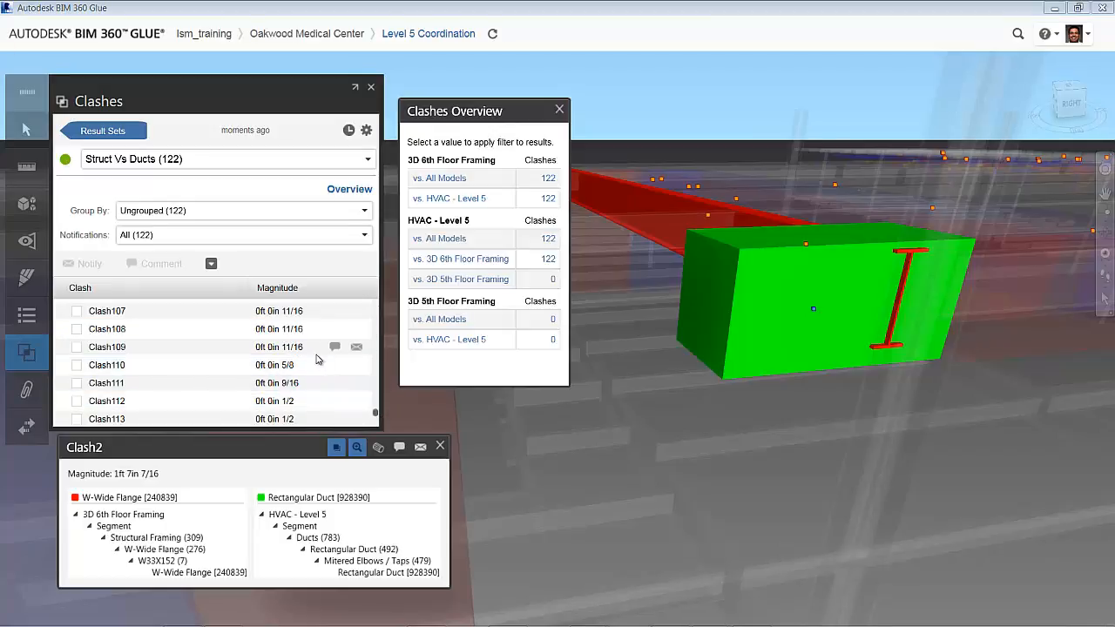
click(309, 419)
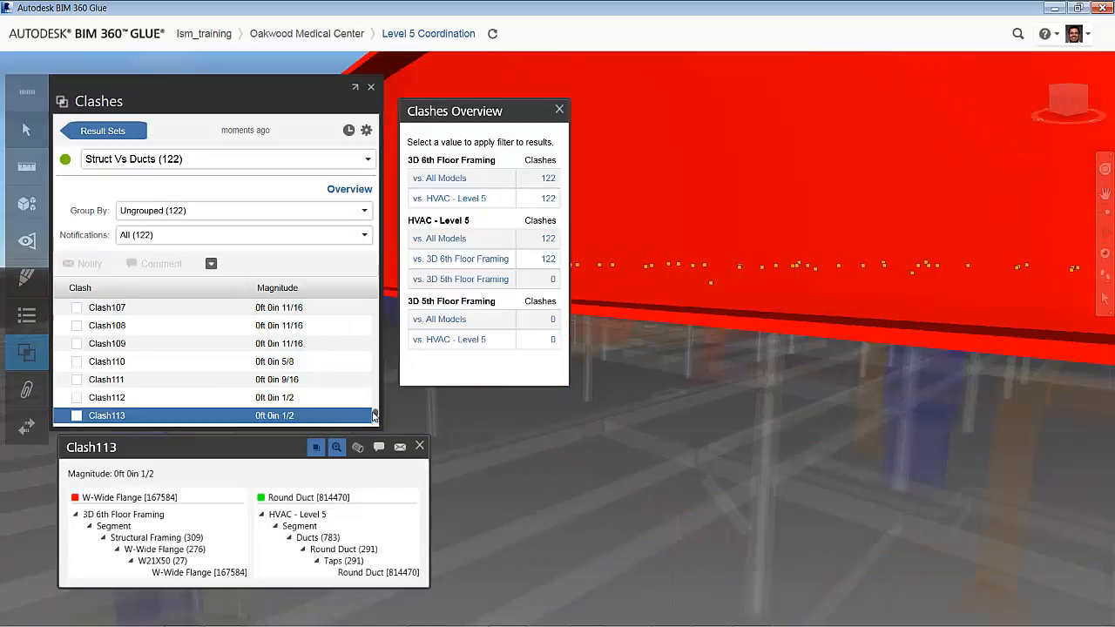
drag(374, 417, 374, 303)
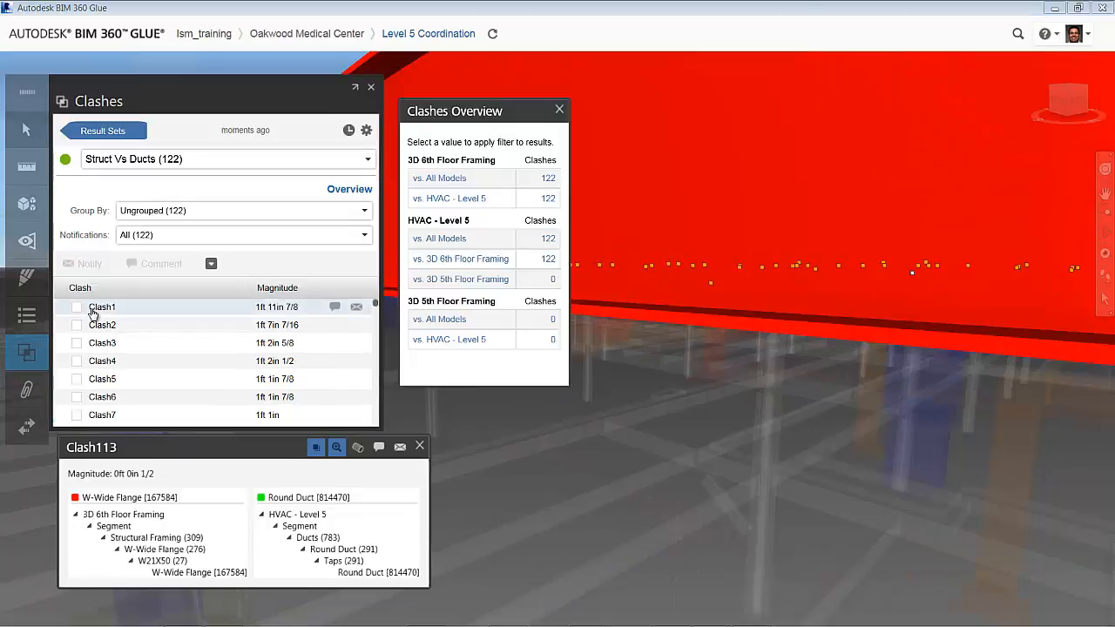
click(95, 309)
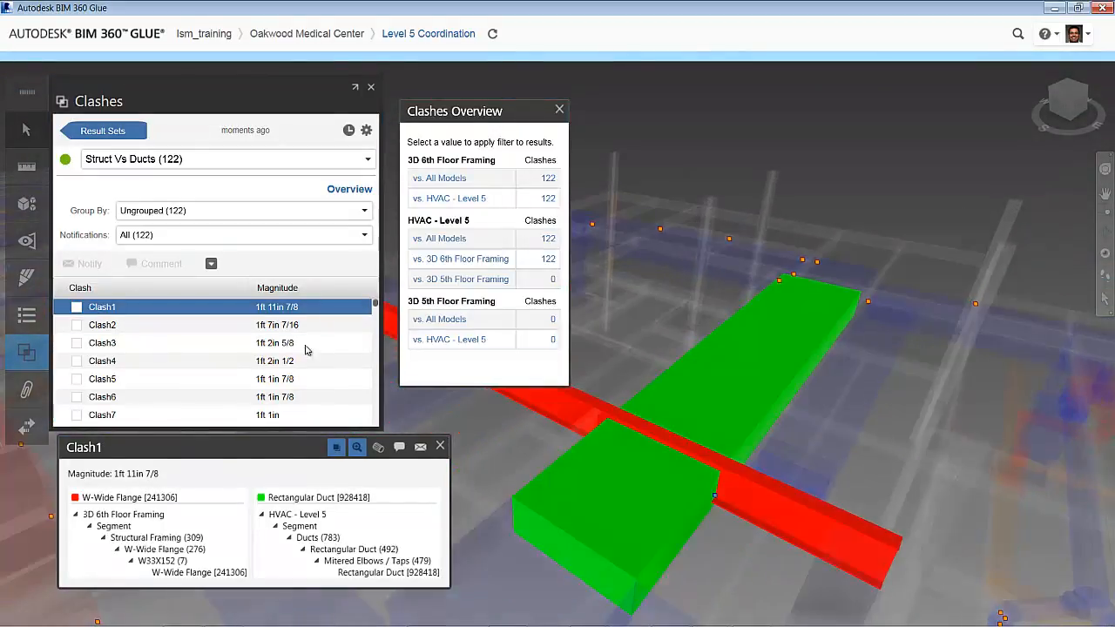
Group the clashes by 3D 6th Floor Framing and examine the round ducts and elbows clashing with the first wide-flange beam
click(206, 211)
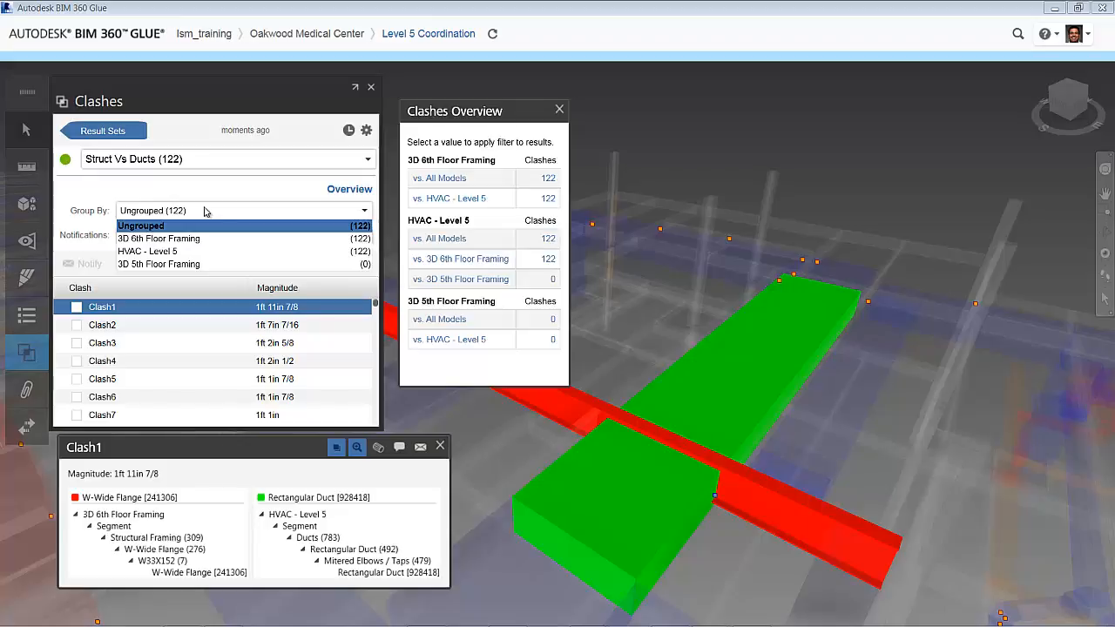
click(209, 240)
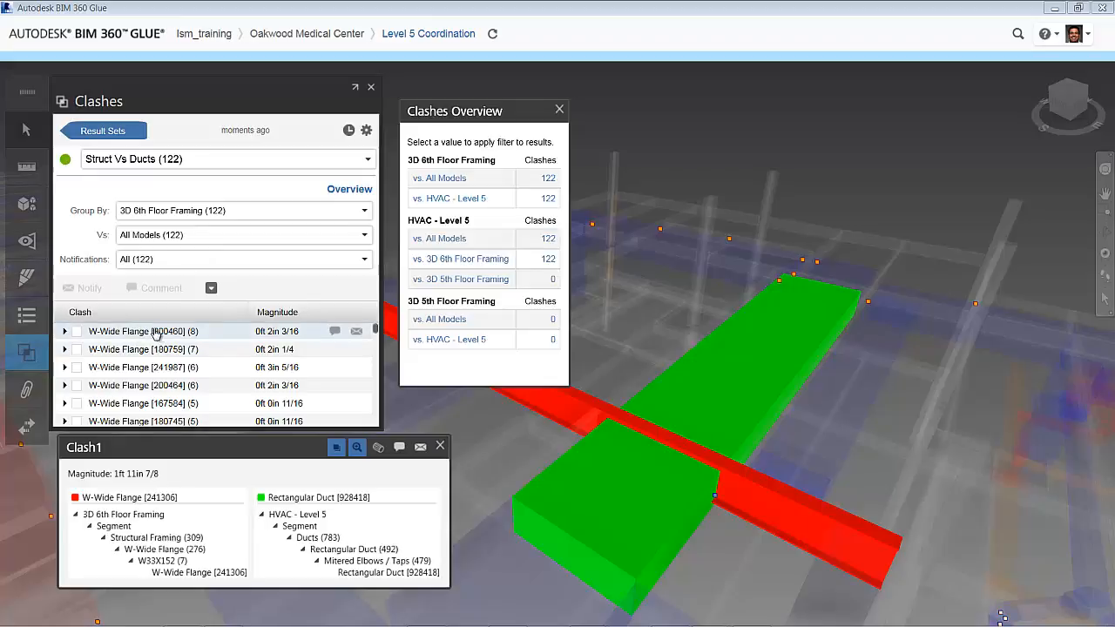
click(65, 333)
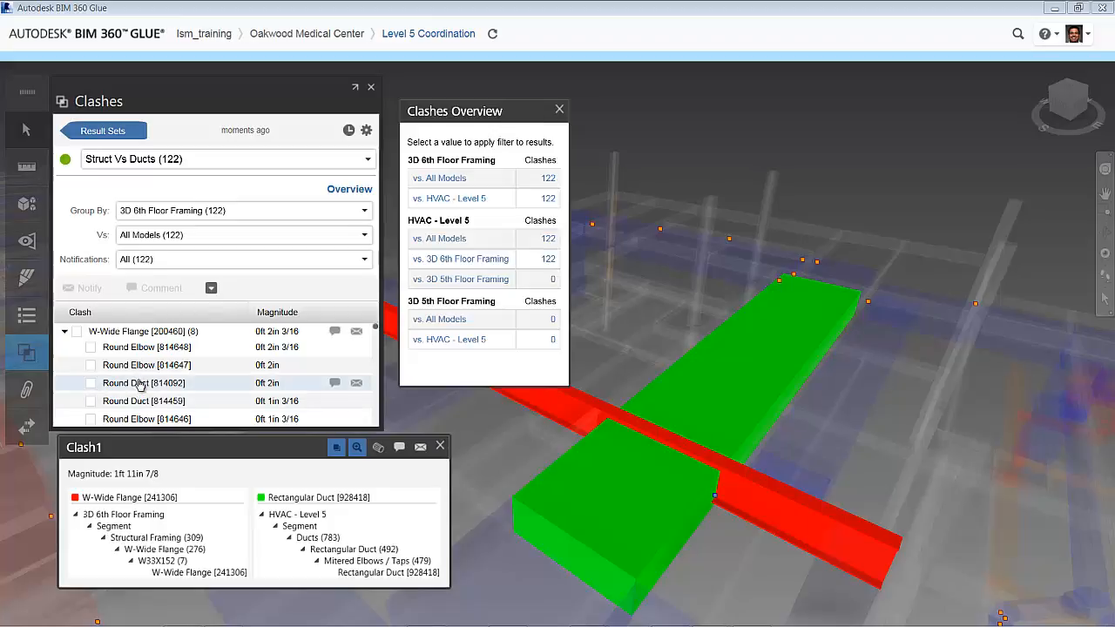
click(135, 332)
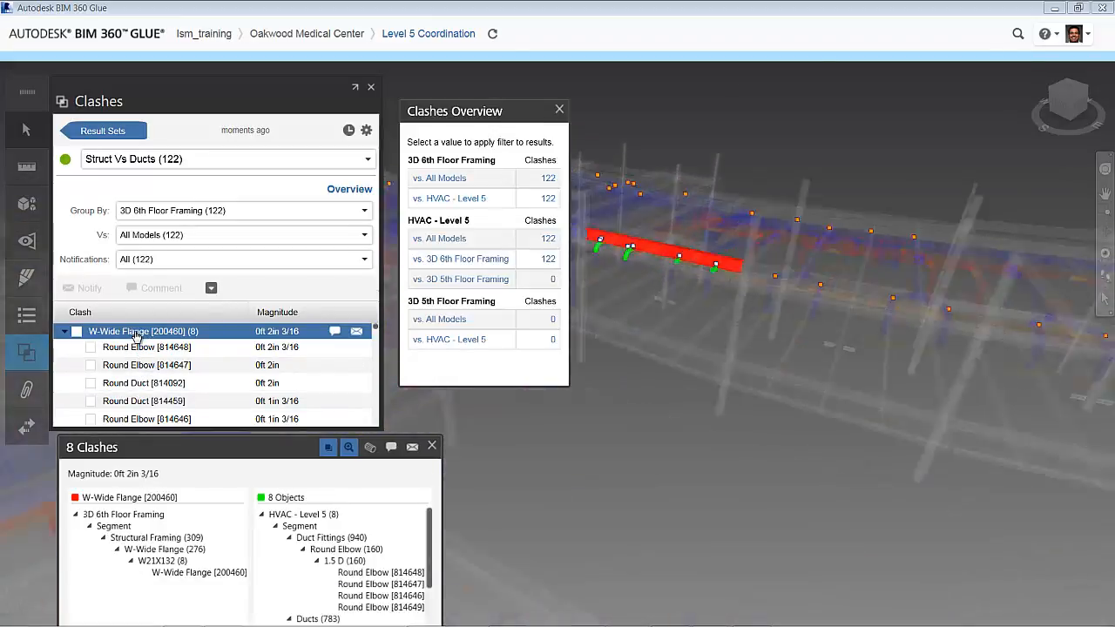
scroll(761, 324, down, 5)
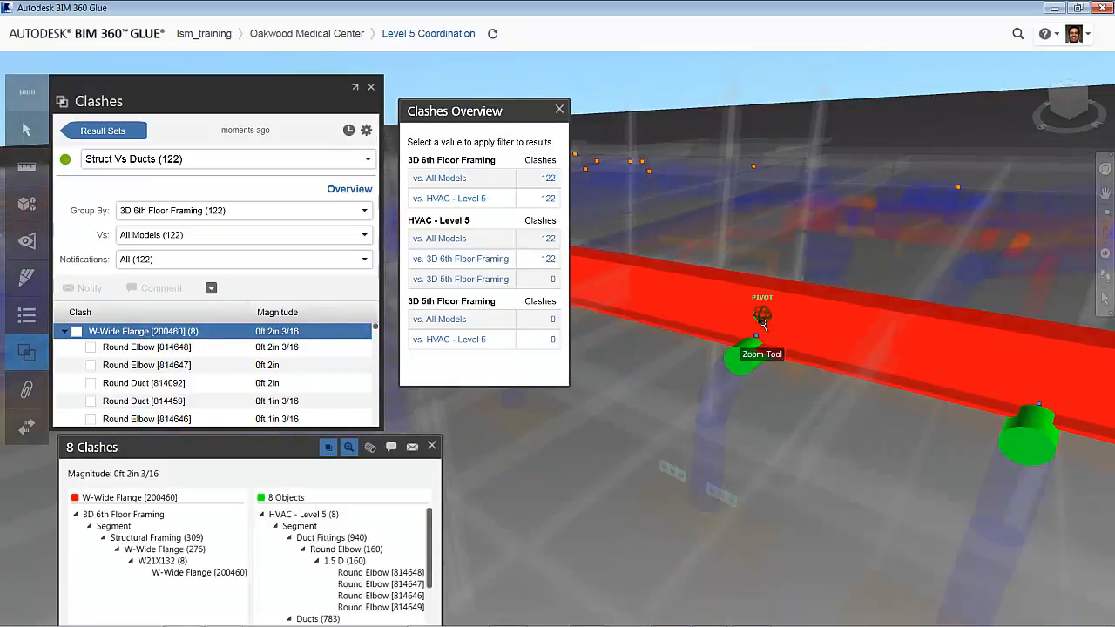
scroll(763, 326, down, 1)
middle_drag(748, 335, 853, 363)
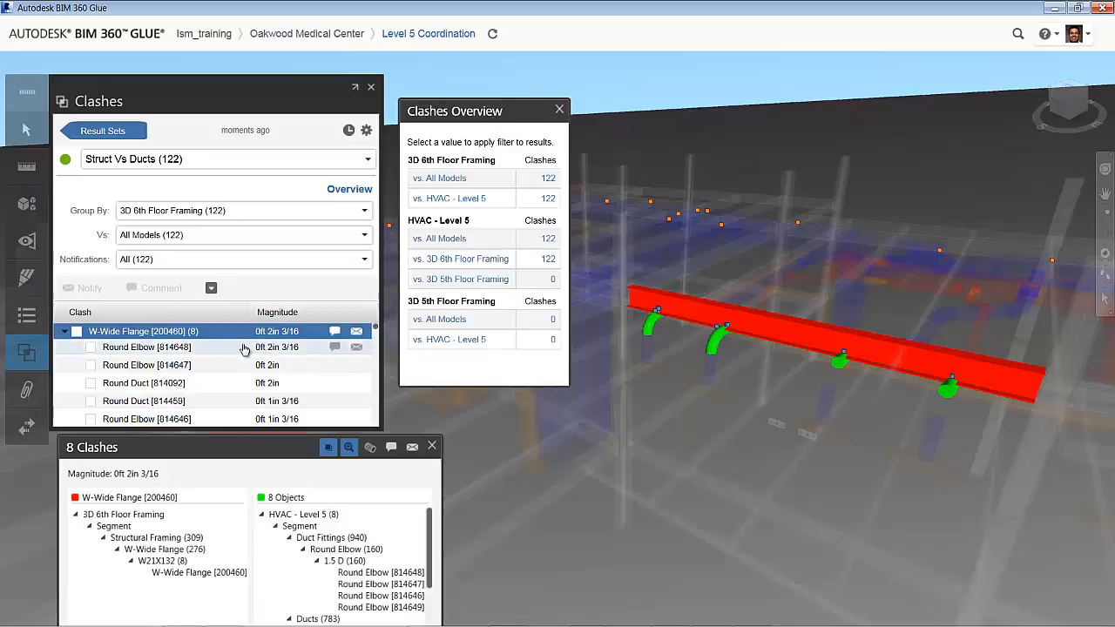
click(64, 332)
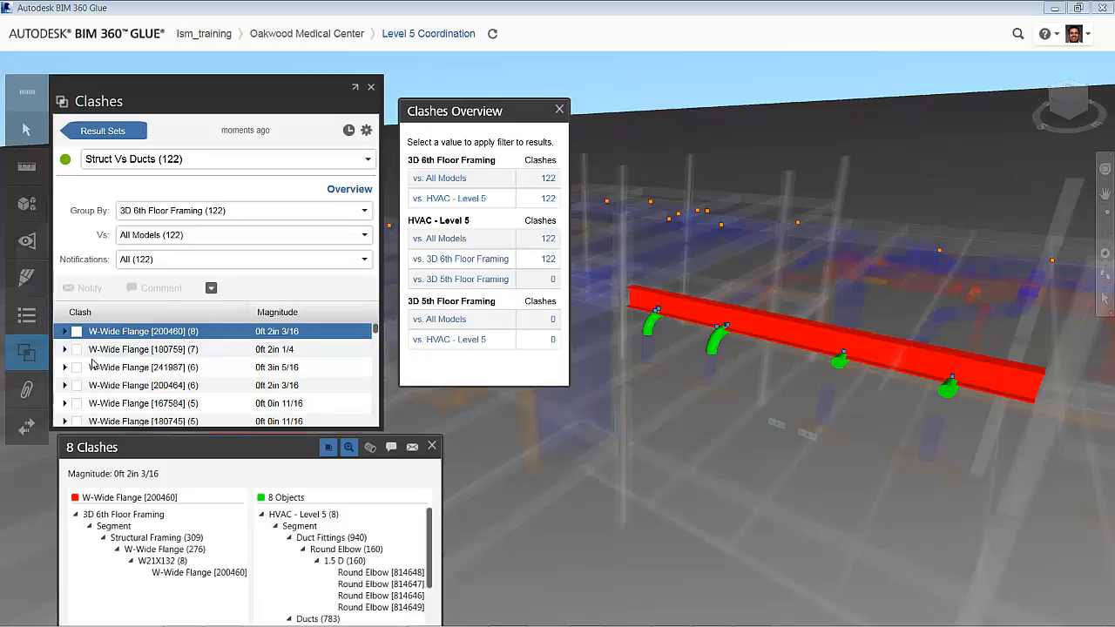
Group the clashes by HVAC - Level 5 and examine the beams that clash with the first rectangular duct
click(163, 212)
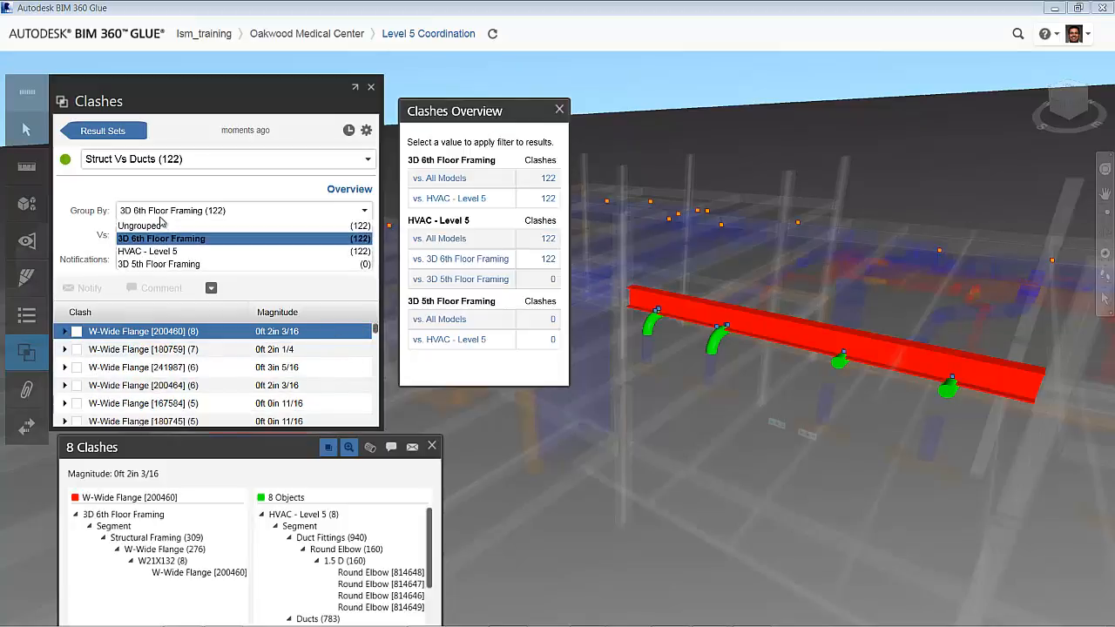
click(163, 251)
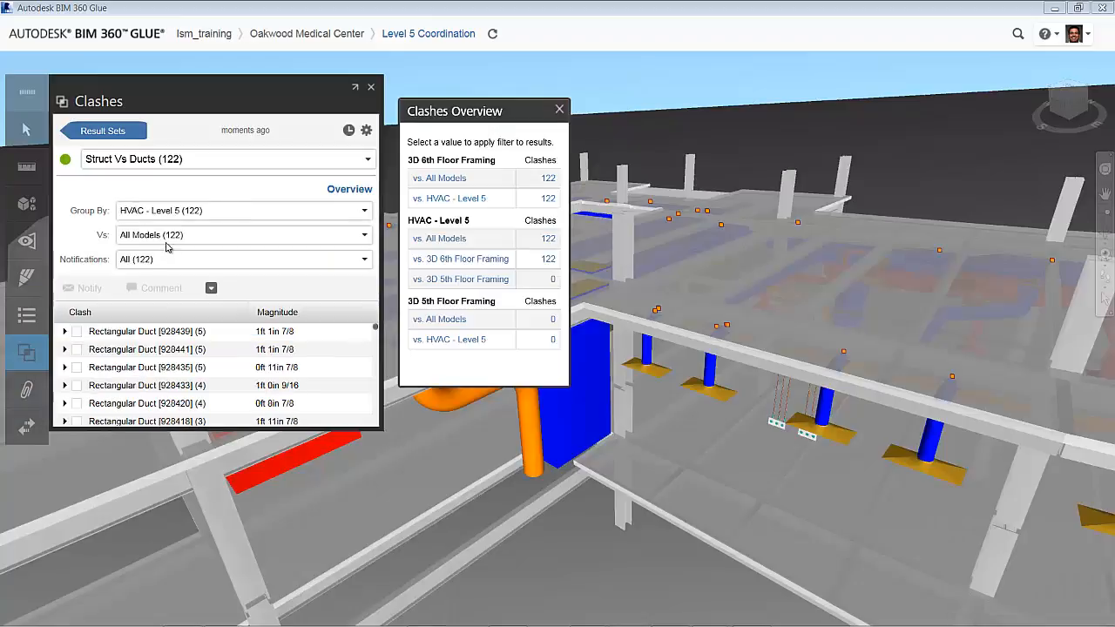
click(132, 335)
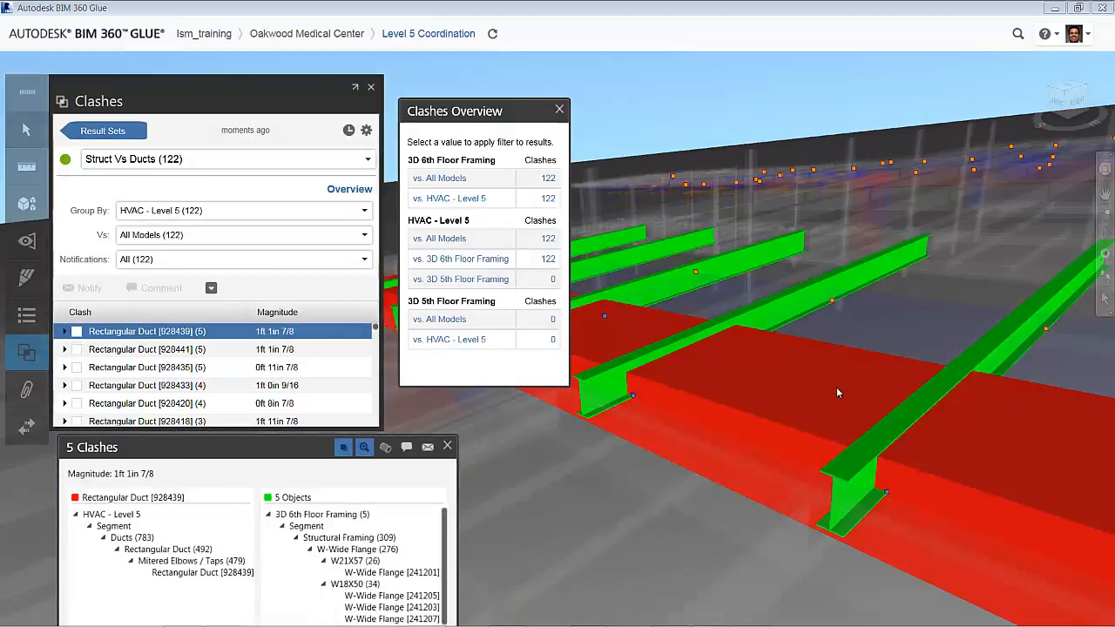
drag(802, 357, 1005, 279)
middle_drag(1005, 279, 836, 267)
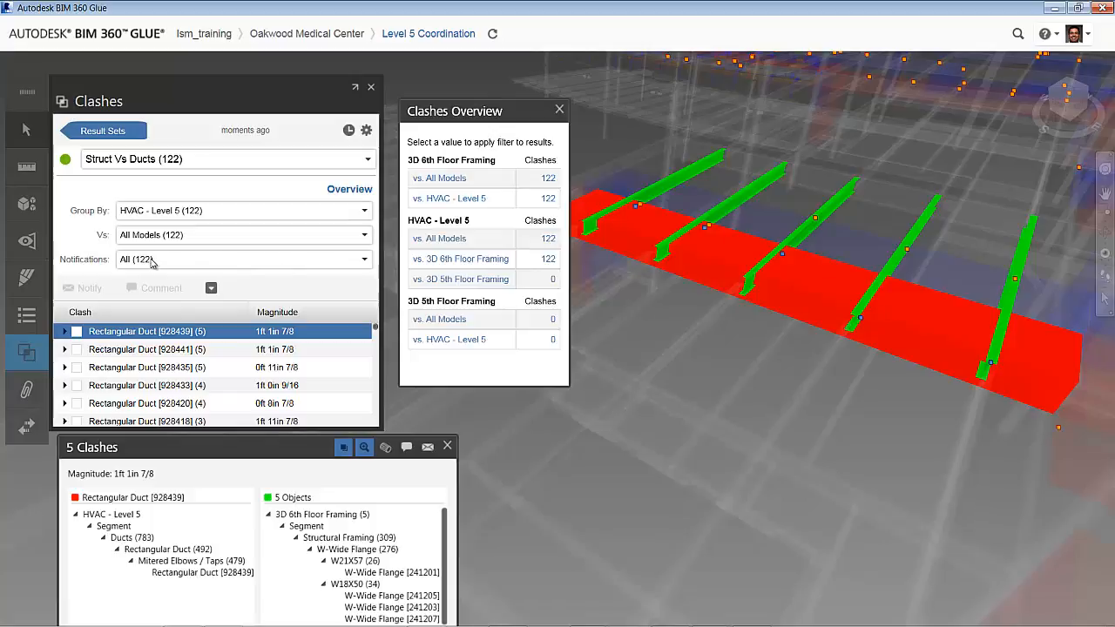
Add the comment "Drop duct to clear" to all clashes of the first rectangular duct and check it on the group's first beam clash
click(76, 332)
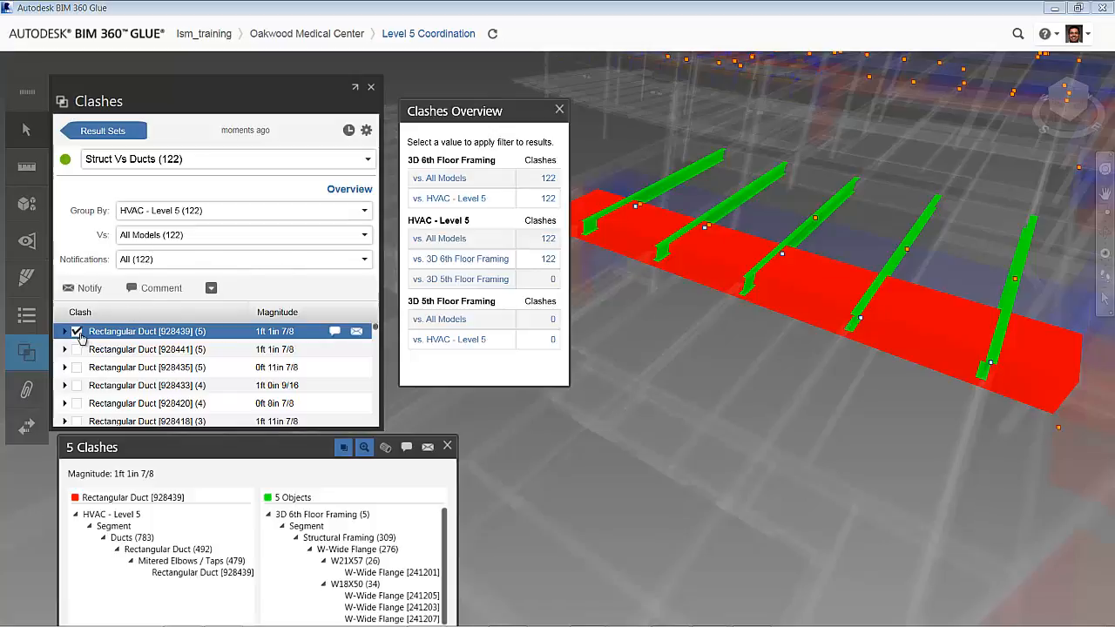
click(170, 295)
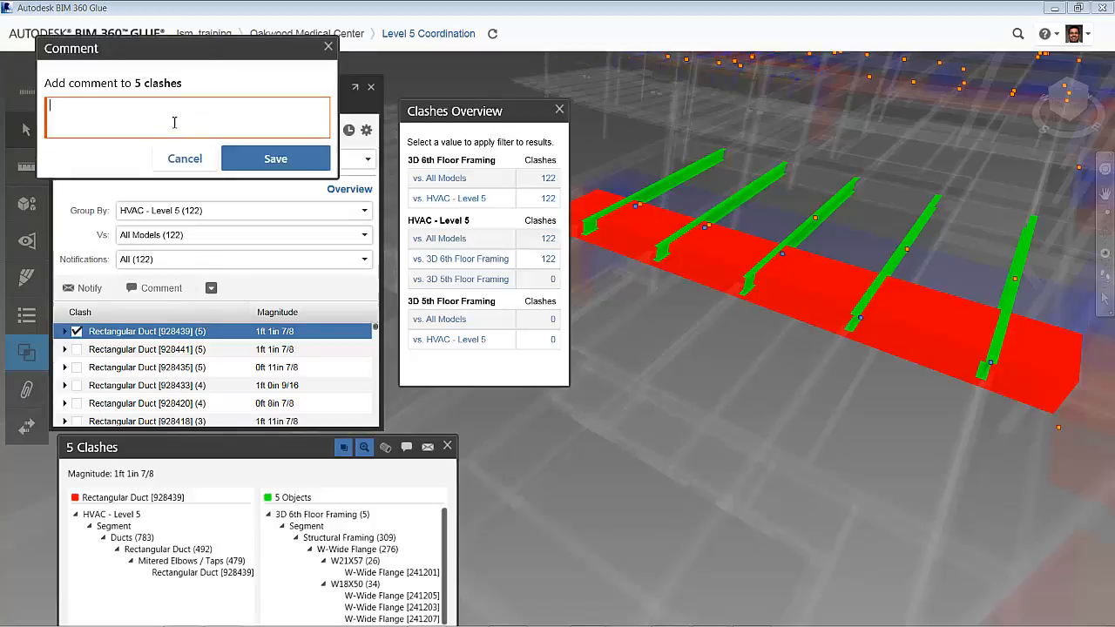
text(Drop duct to clear)
click(274, 159)
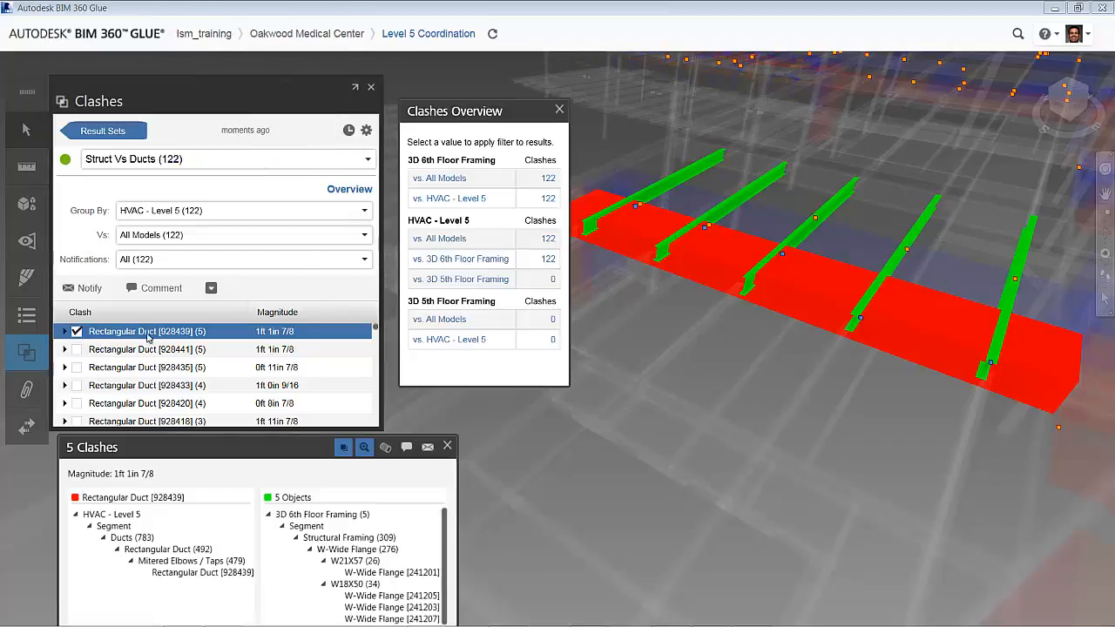
click(64, 331)
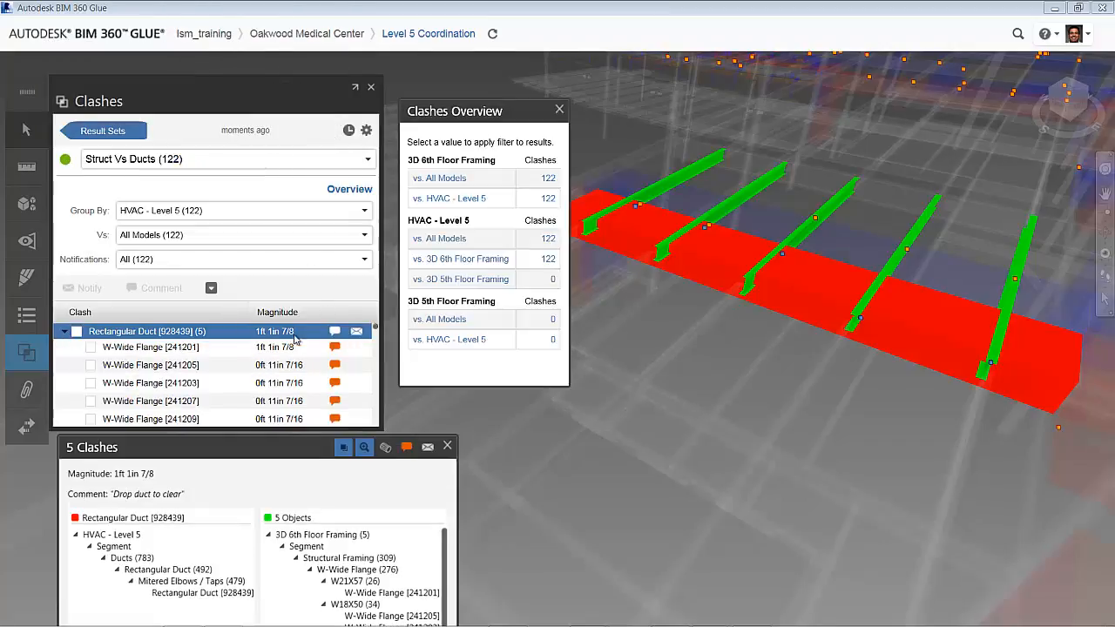
click(190, 347)
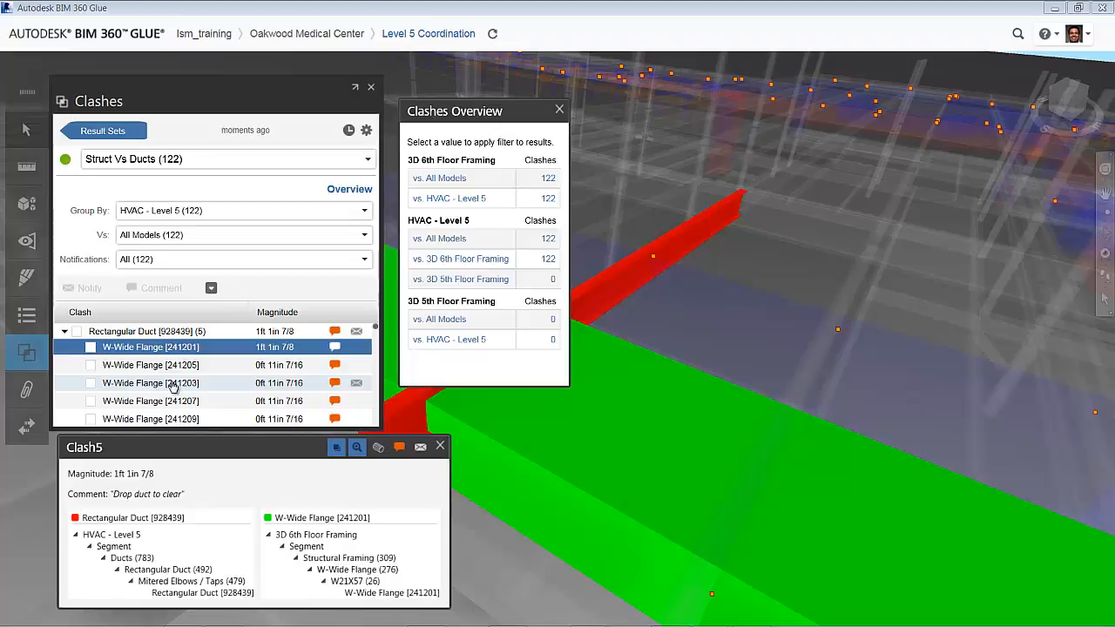
Start a notification about all clashes in the first rectangular duct group, with the second and third listed project members as recipients
click(76, 331)
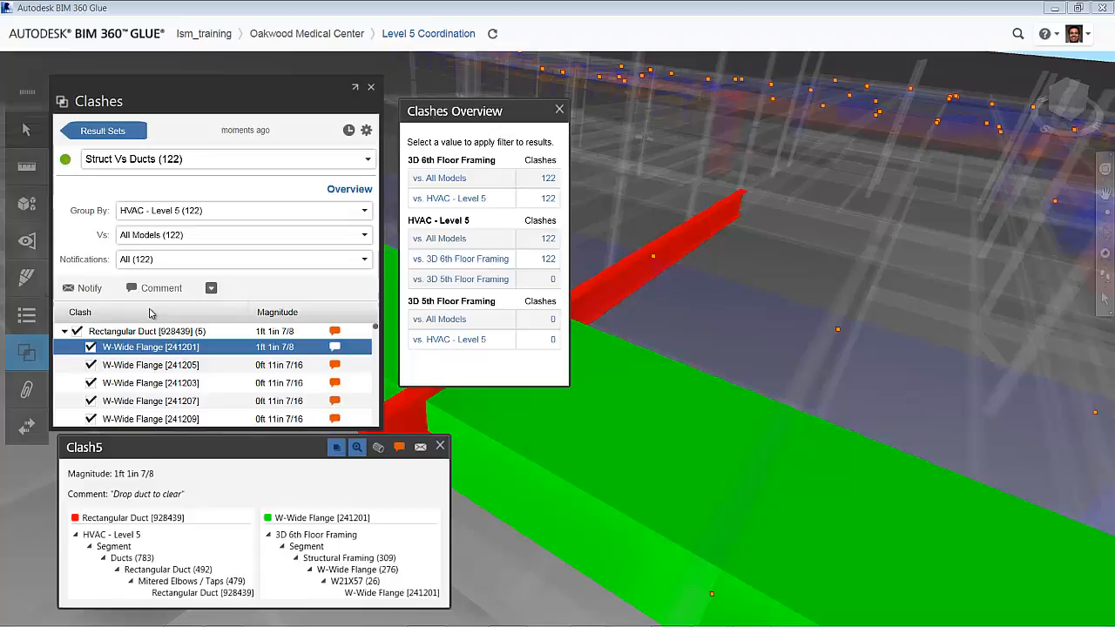
click(96, 294)
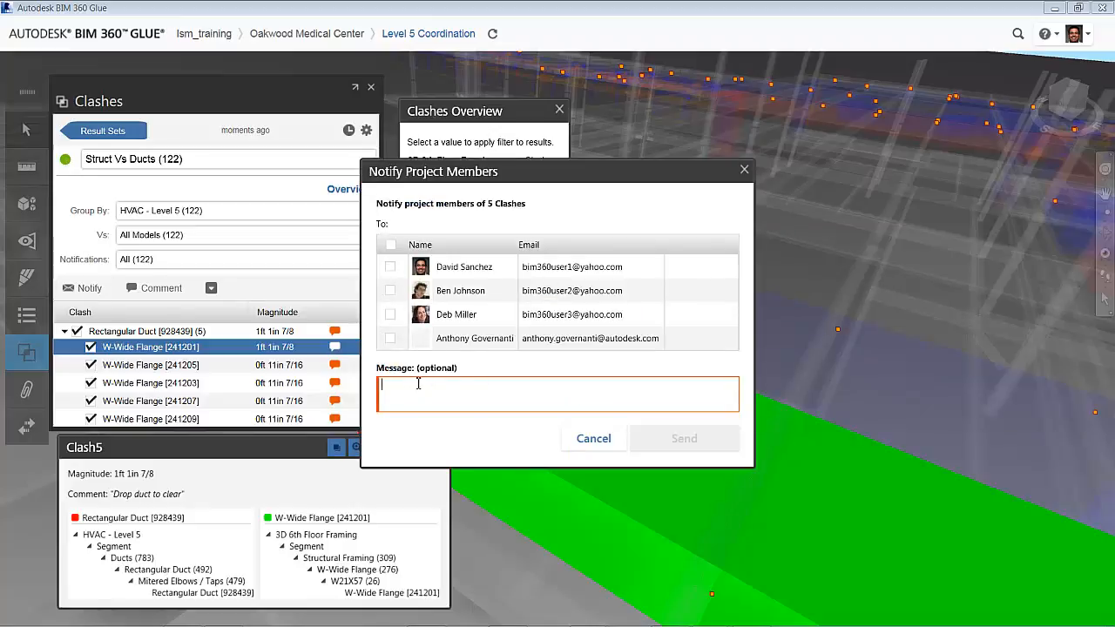
click(390, 291)
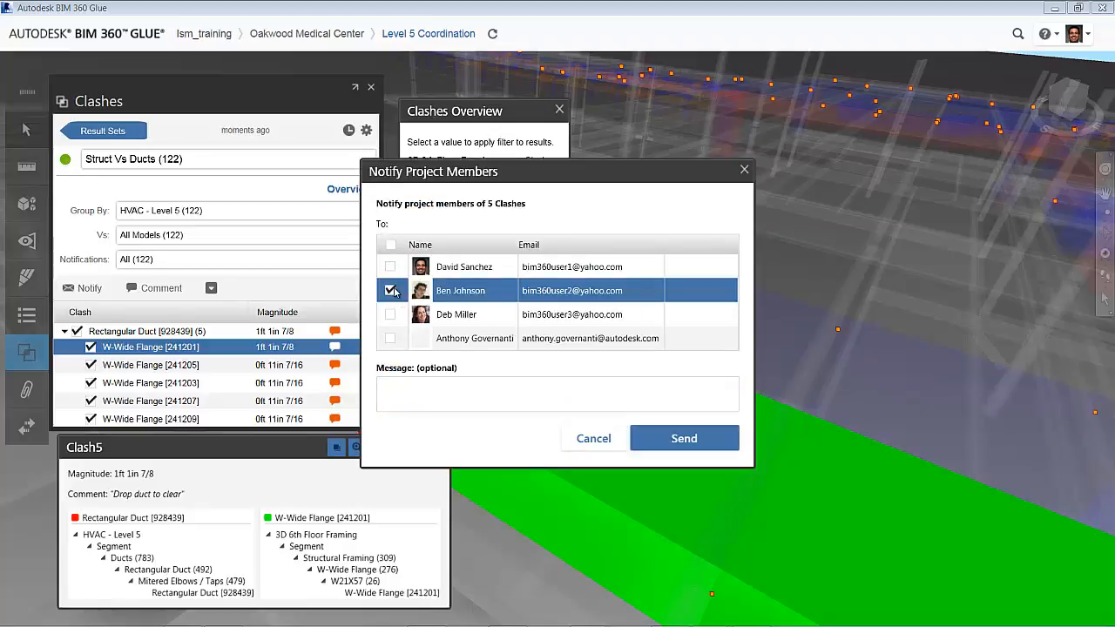
click(390, 315)
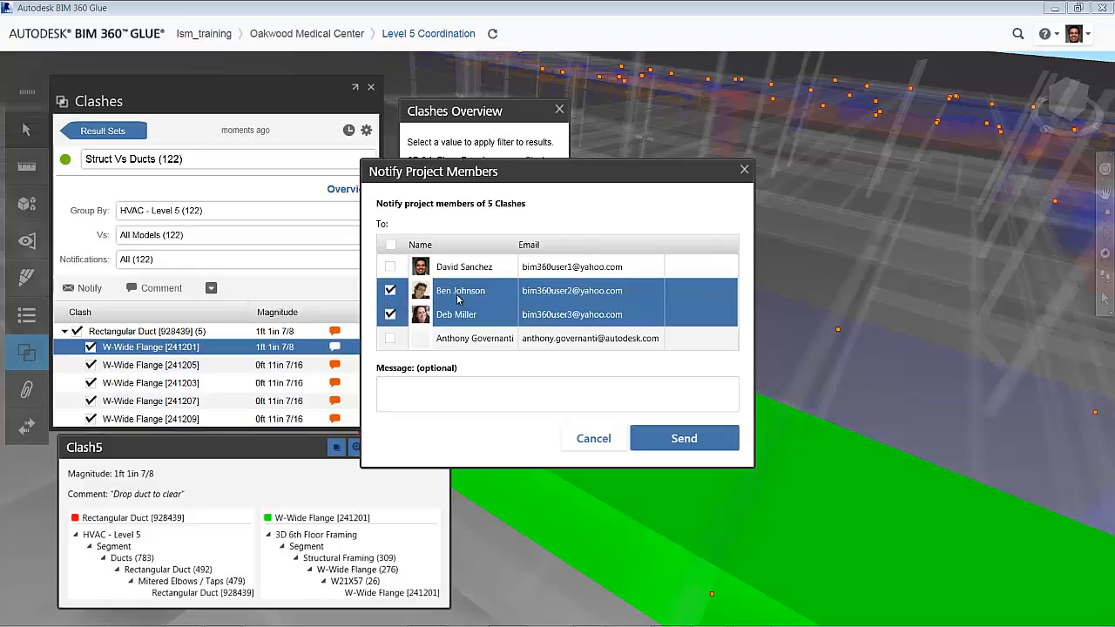
click(391, 291)
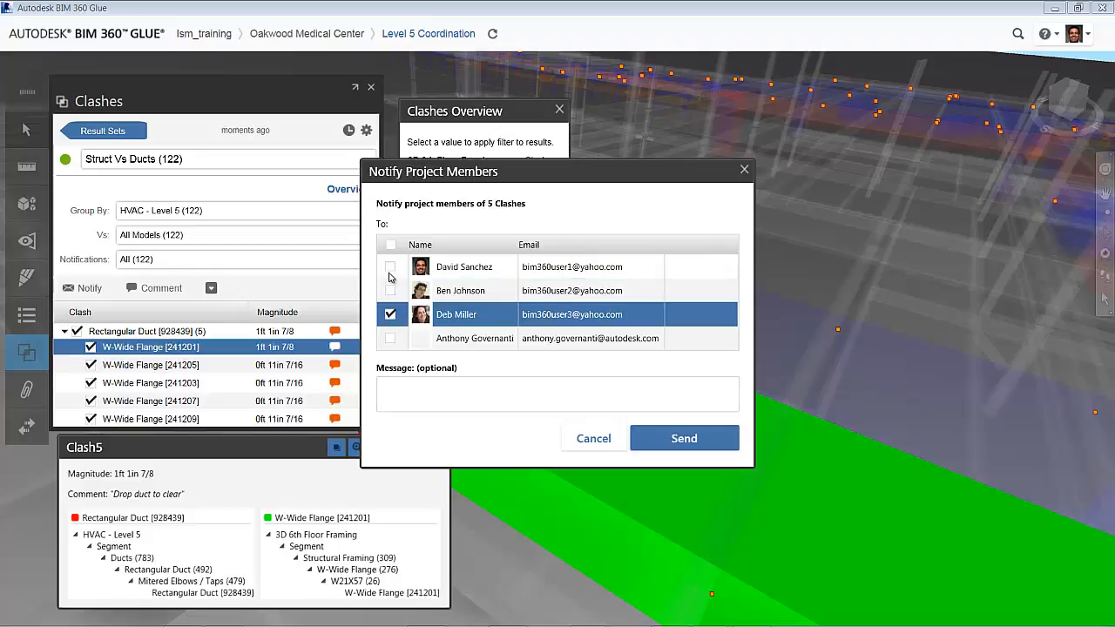
click(390, 266)
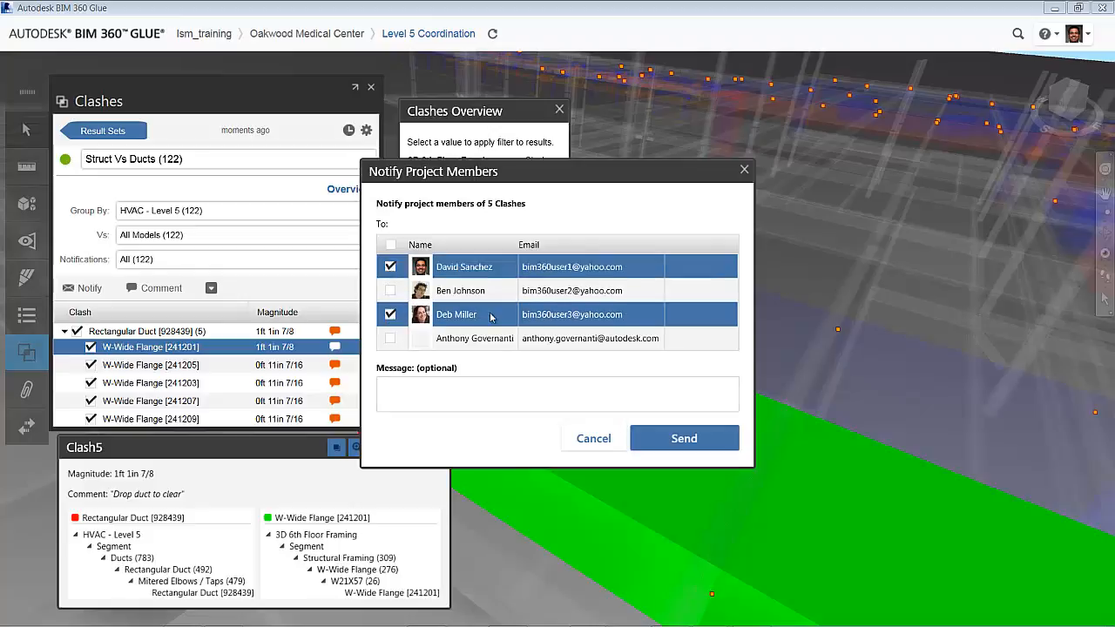
click(390, 291)
click(390, 269)
Add the message "please address conflict with this duct" to the notification and send it
click(404, 387)
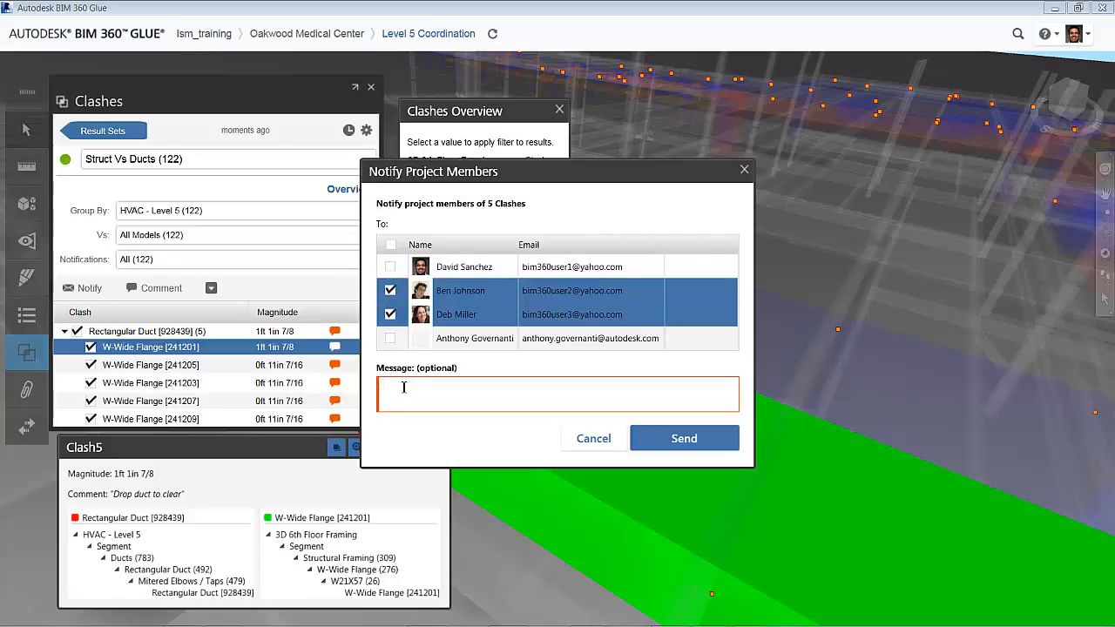
text(please ac)
text(dress conflict with this duct)
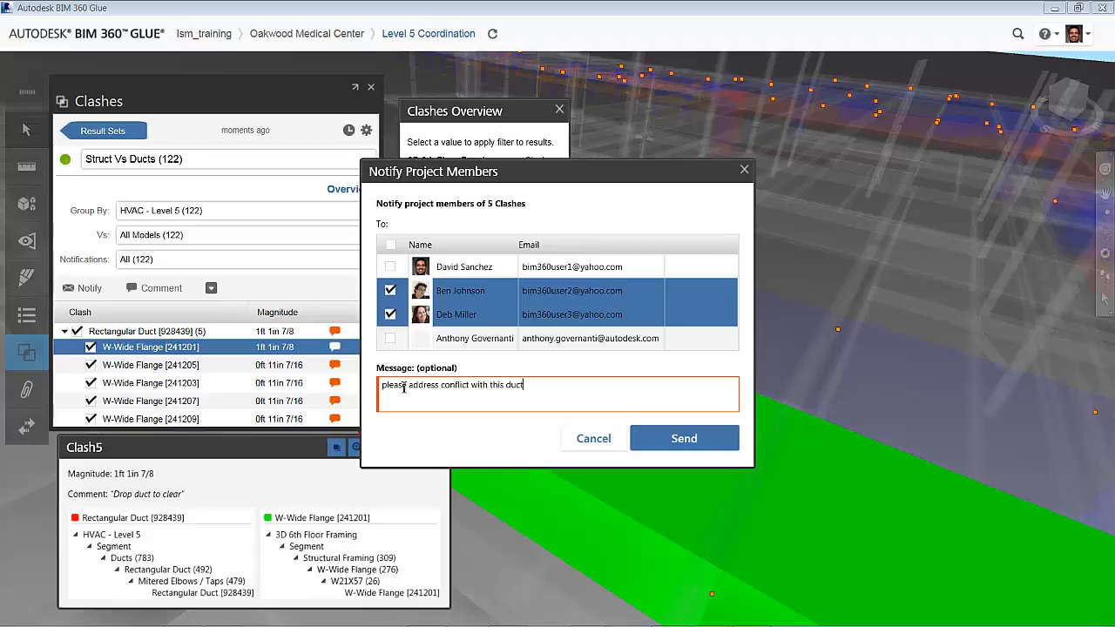
click(707, 437)
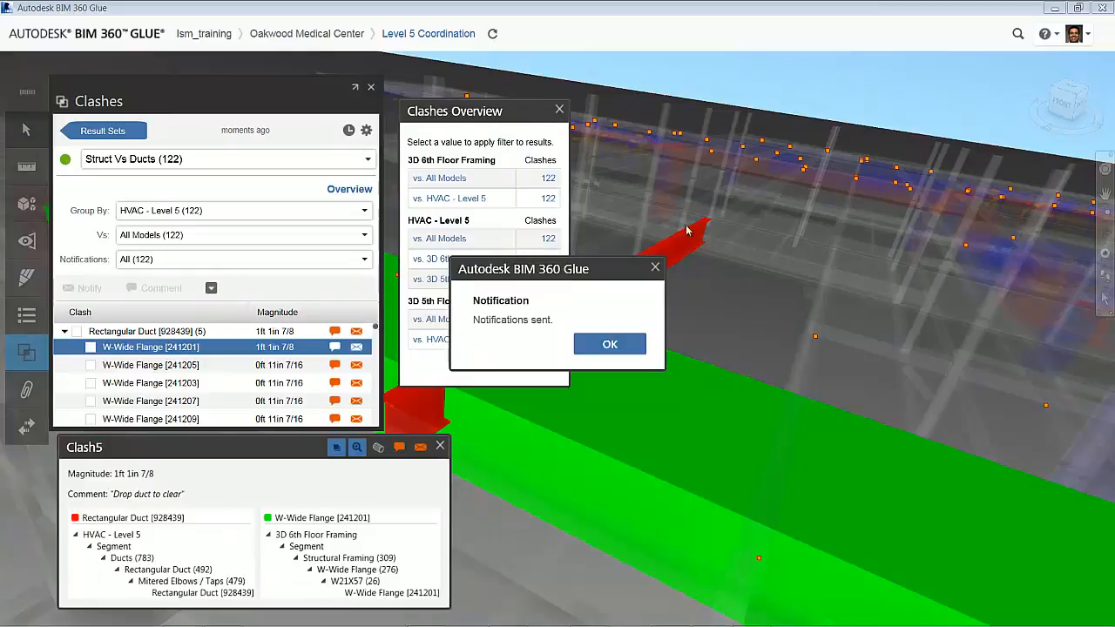
click(643, 345)
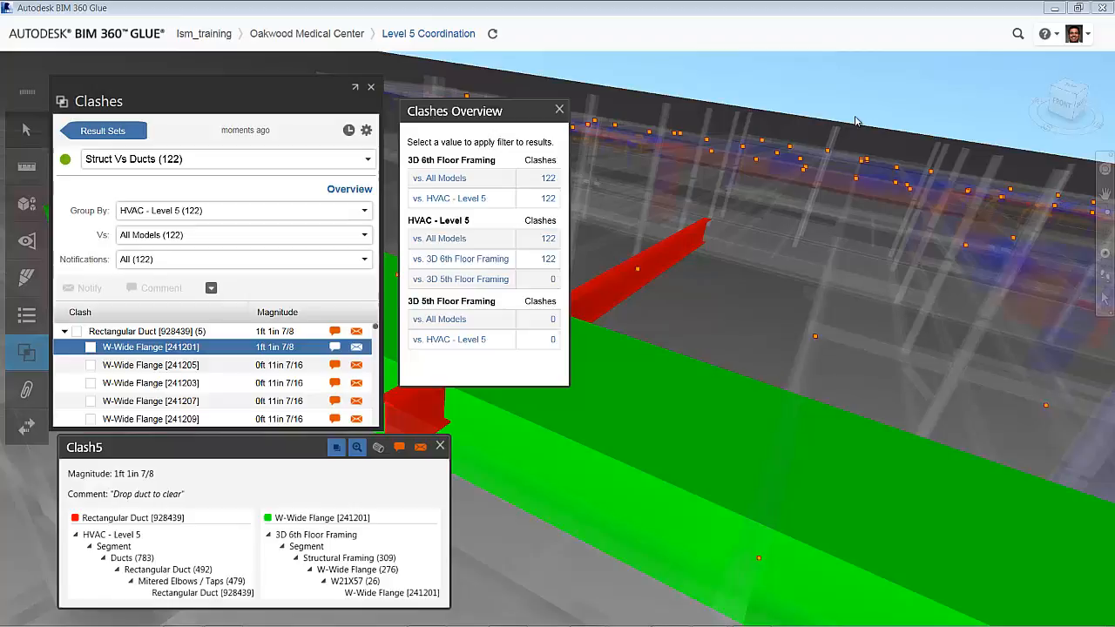
click(1085, 36)
click(1079, 36)
Filter the clashes to notifications sent by me, collapse the duct group and examine its beam clashes in the model
click(171, 261)
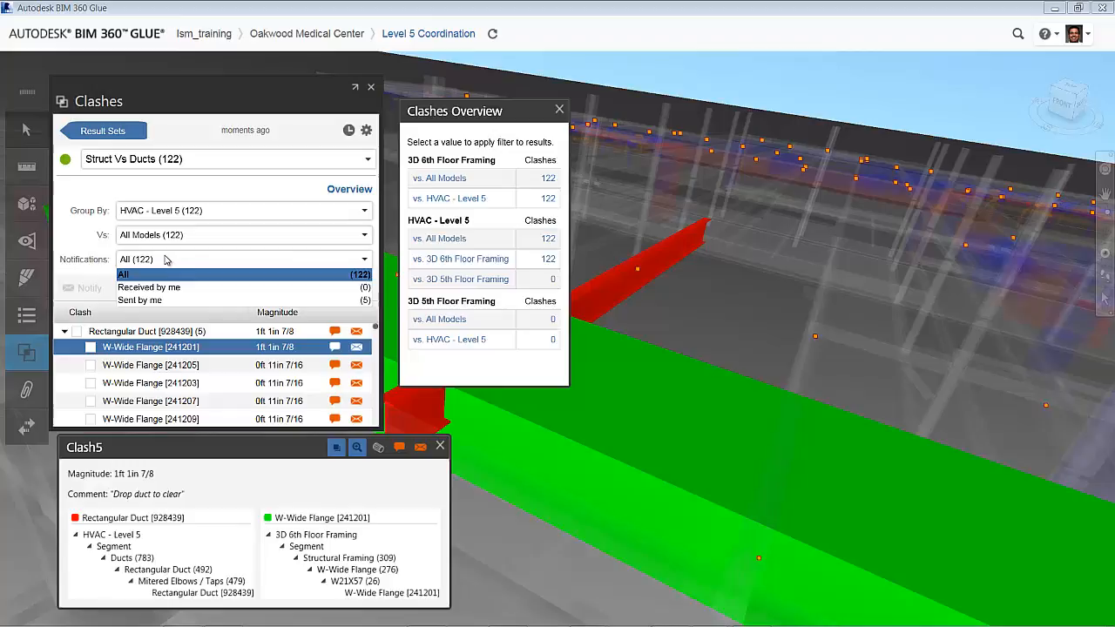
click(148, 300)
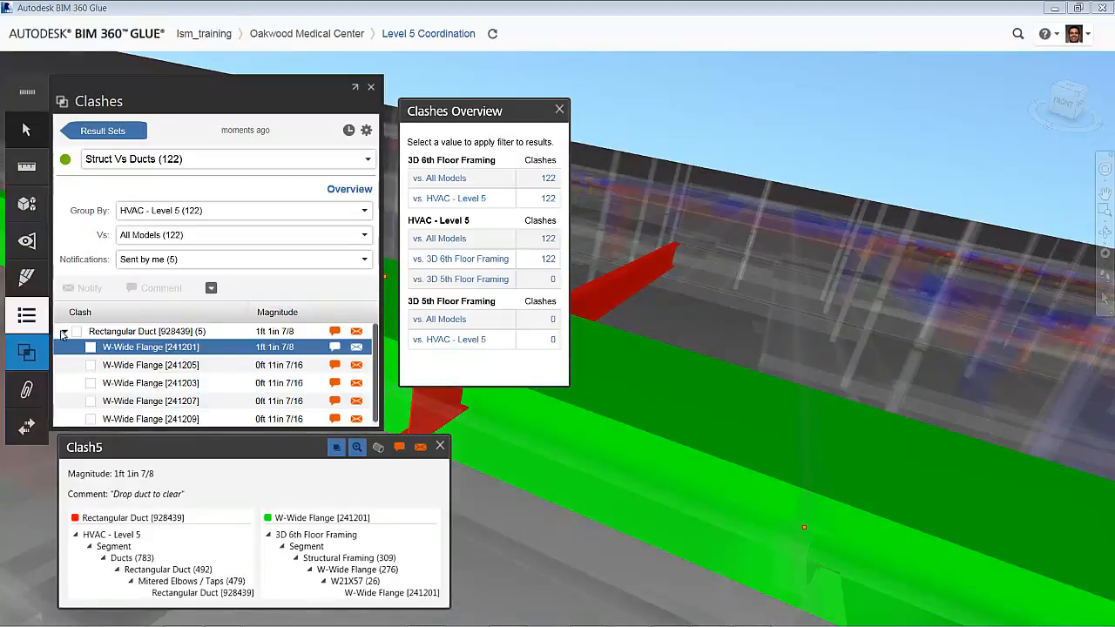
click(64, 333)
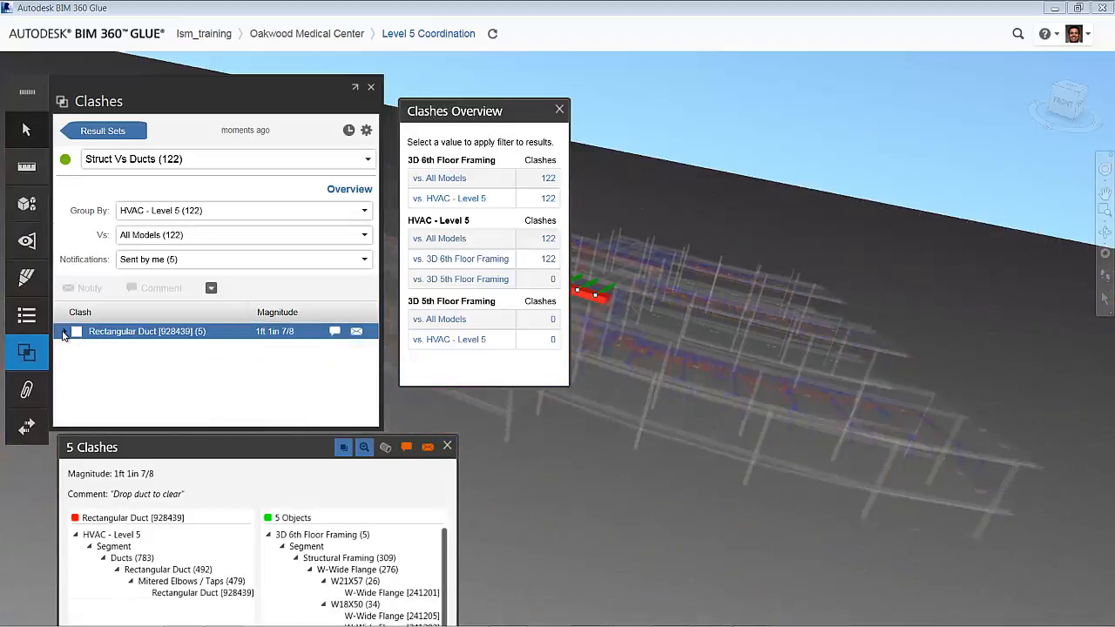
middle_drag(712, 365, 712, 333)
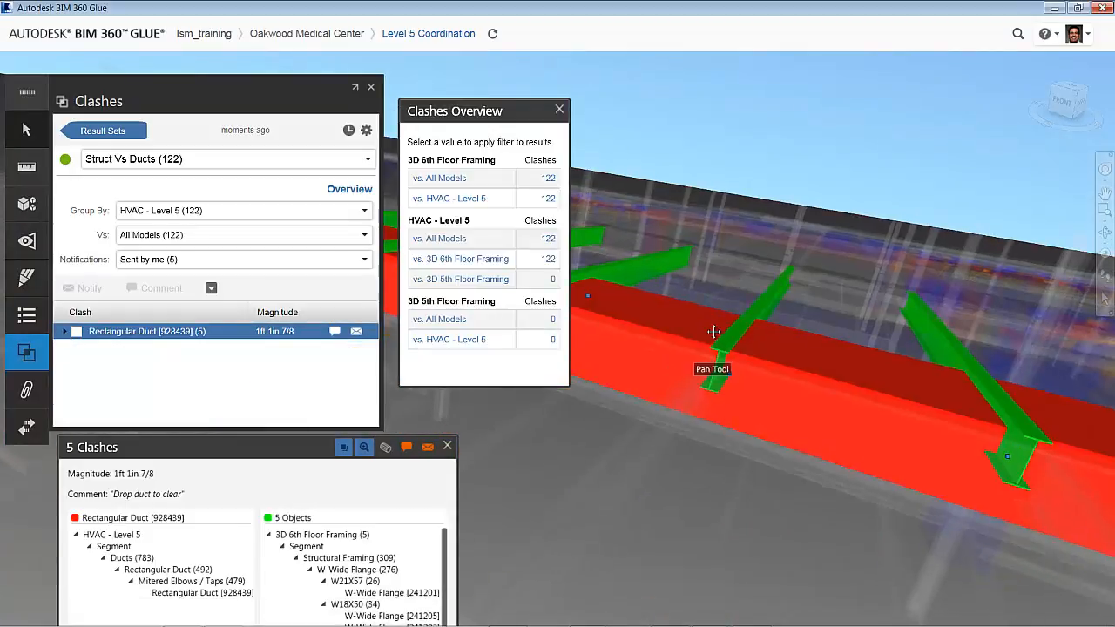
scroll(704, 339, down, 5)
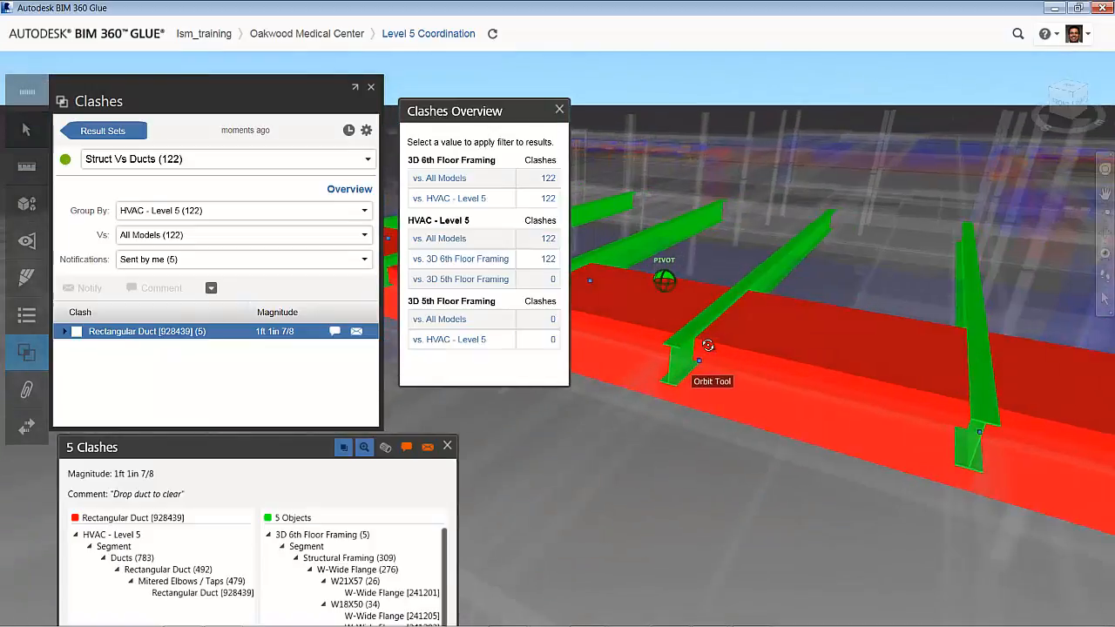
middle_drag(712, 349, 962, 382)
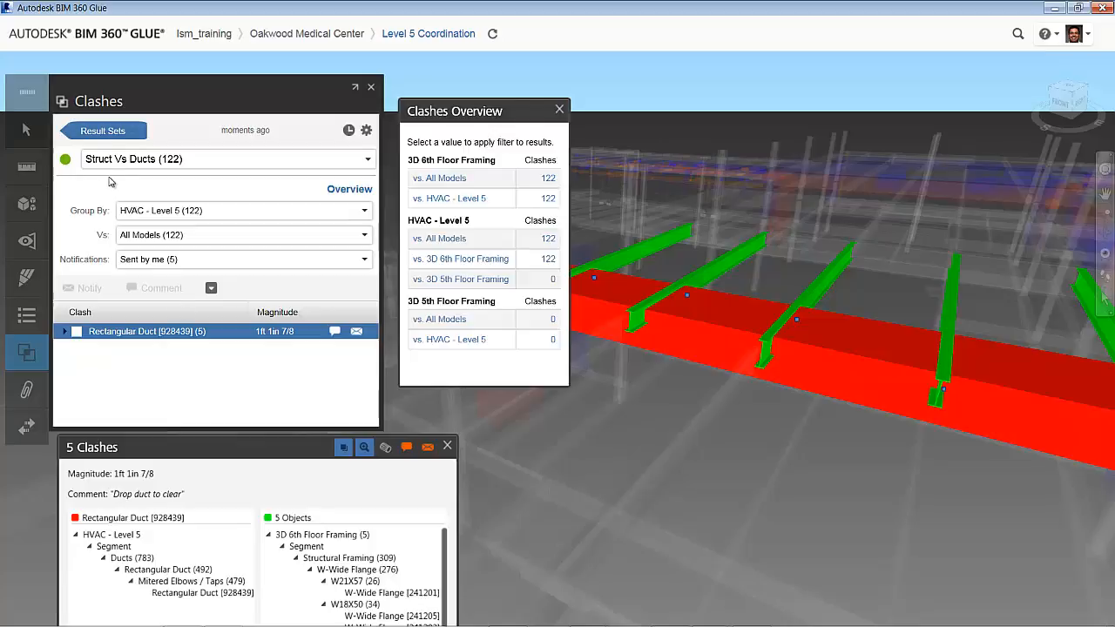
click(146, 263)
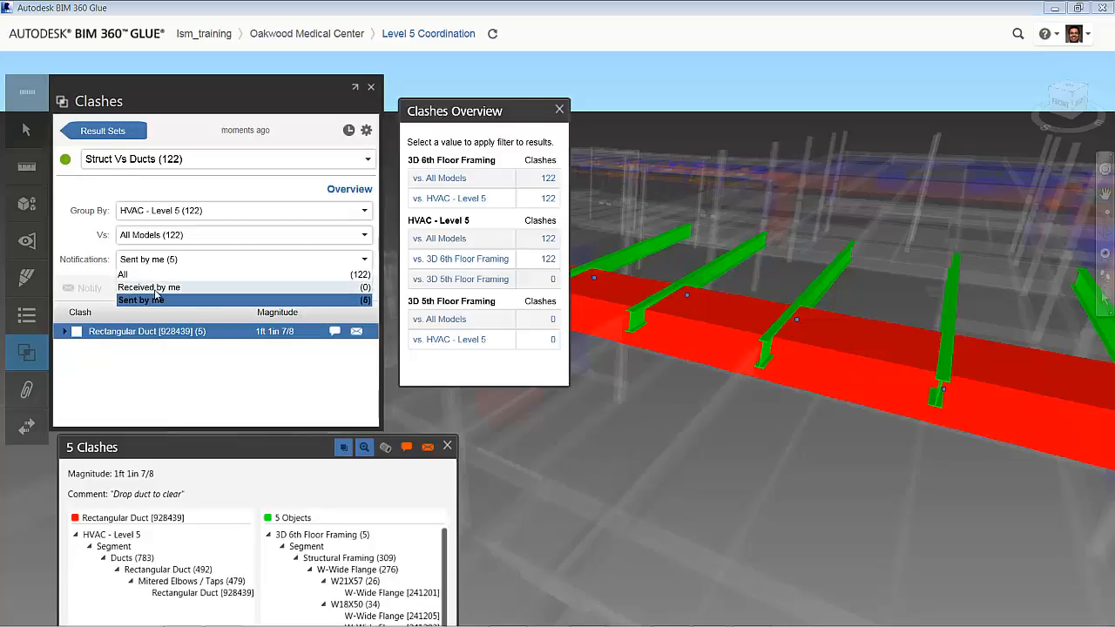
click(154, 299)
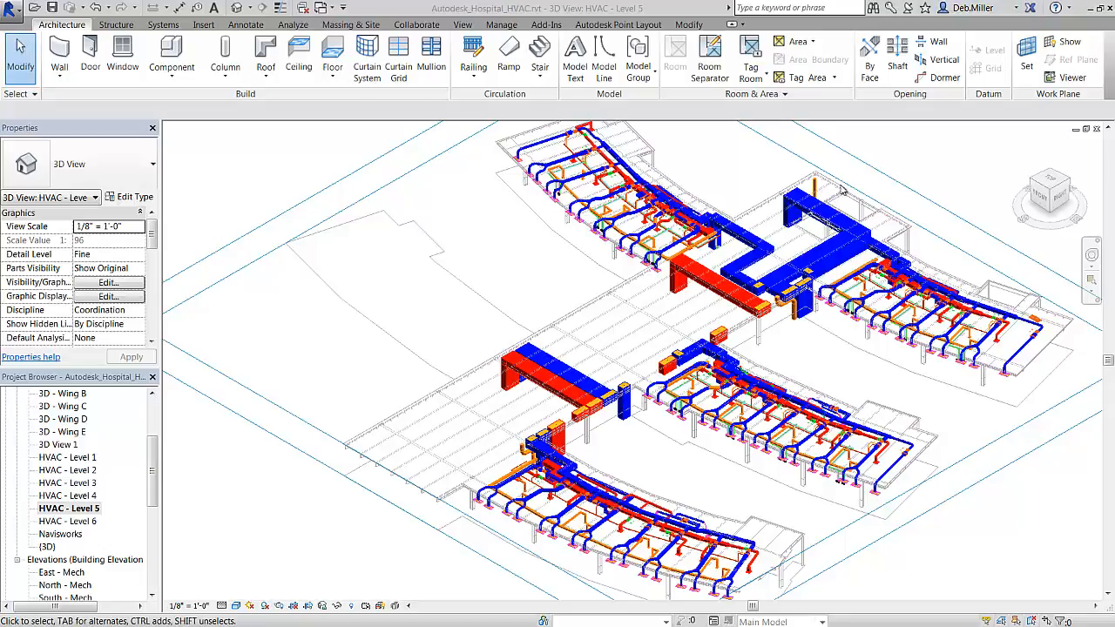
Start Clash Pinpoint and choose the lsm_training host and its Oakwood Medical Center project
click(546, 24)
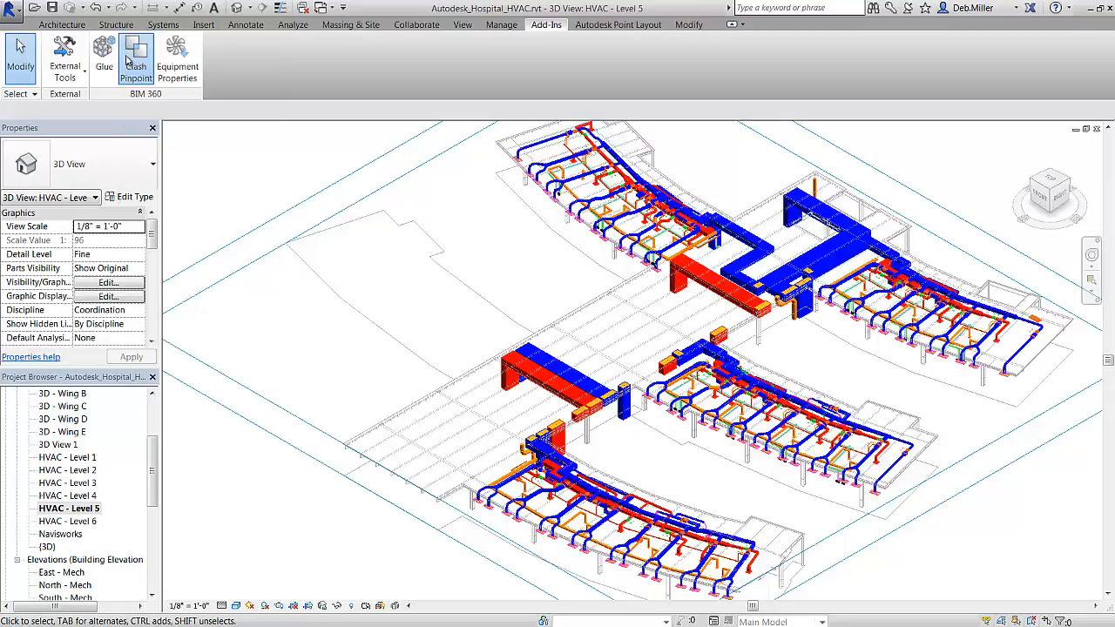
click(128, 61)
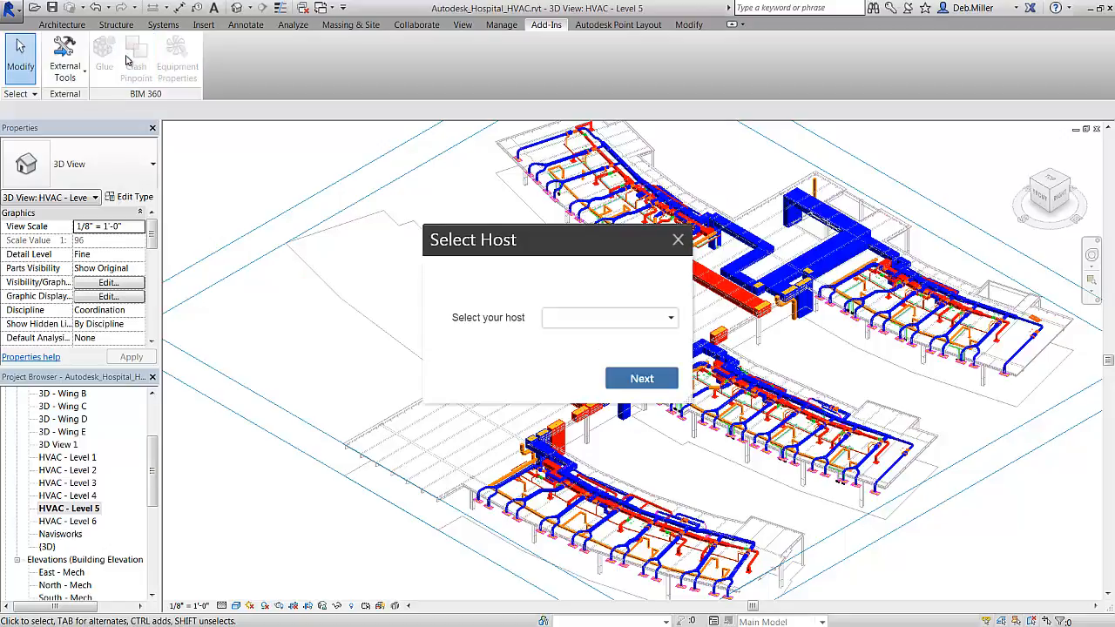
click(574, 325)
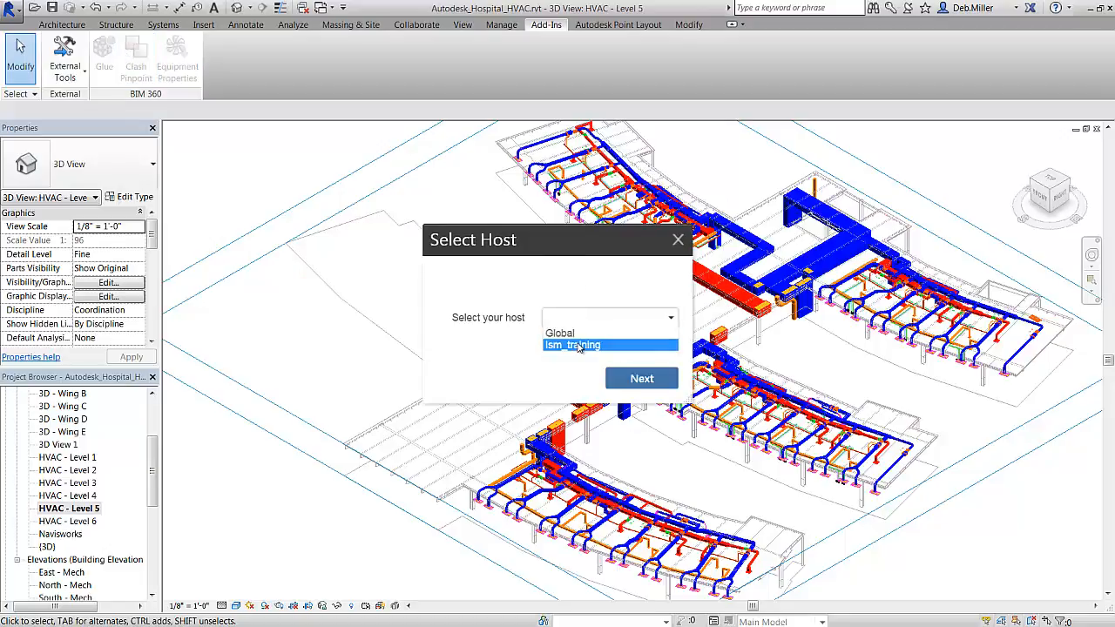
click(579, 346)
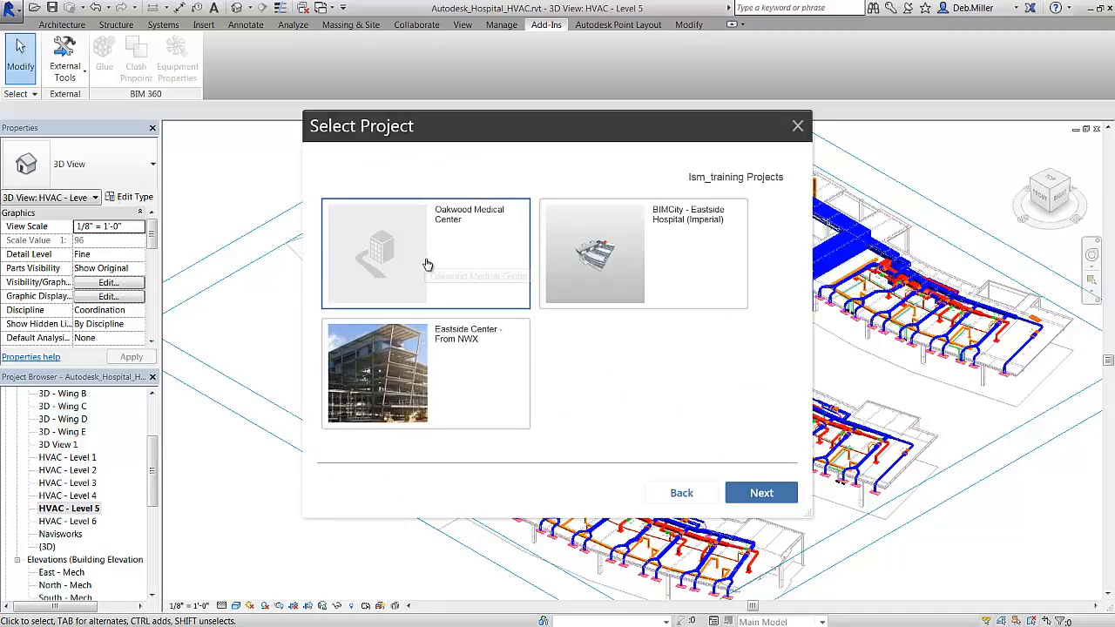
double_click(427, 264)
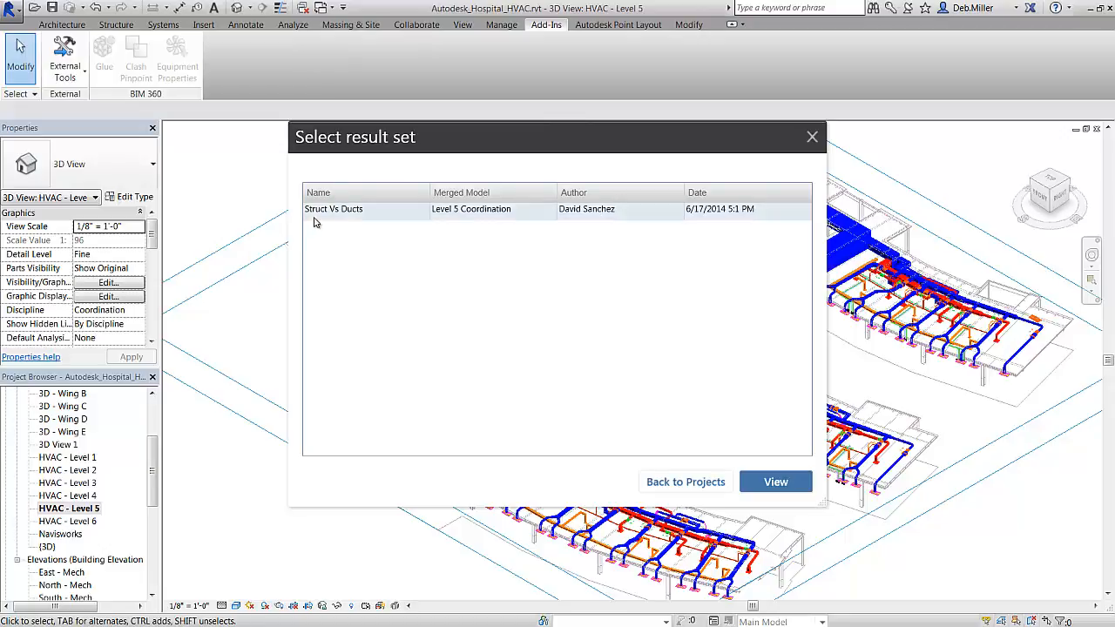
View only Clash5 from the Struct Vs Ducts result set of the Level 5 Coordination model
click(389, 218)
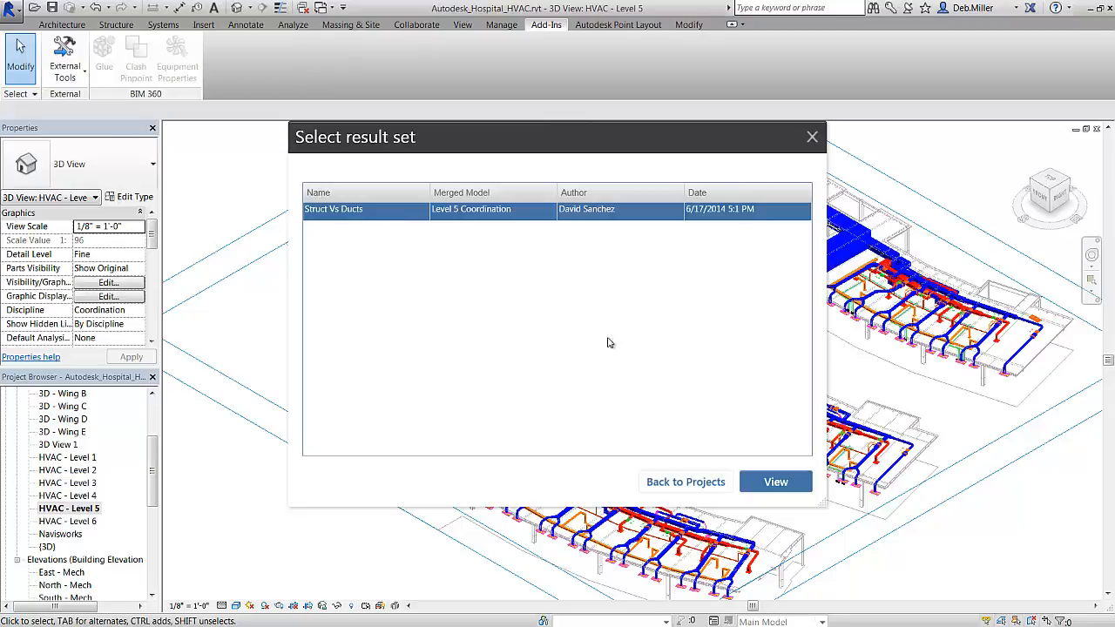
click(754, 482)
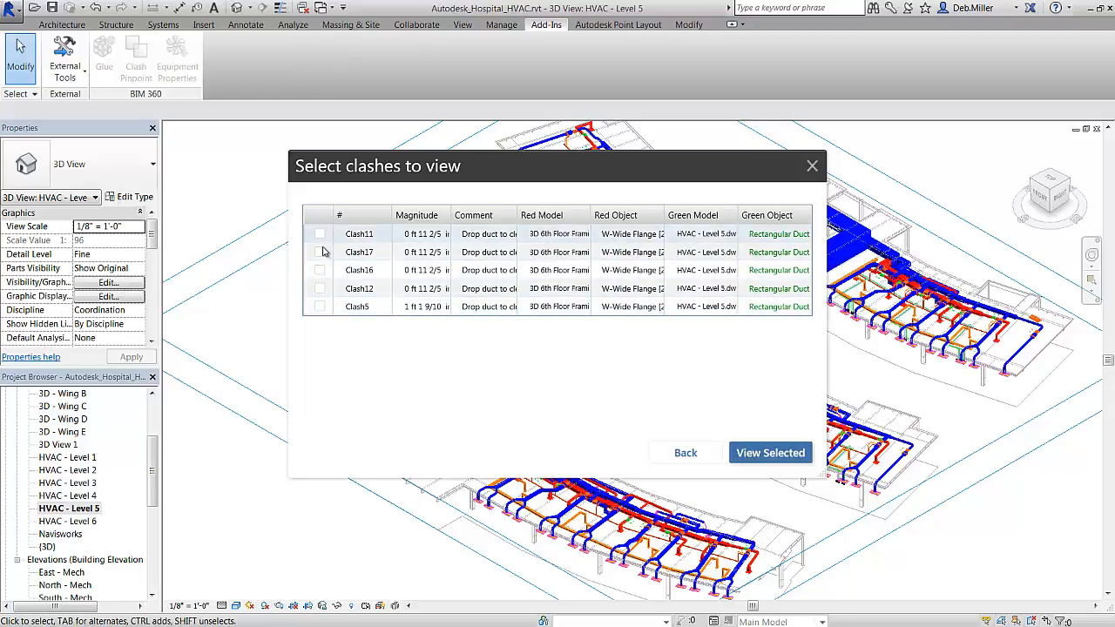
click(320, 307)
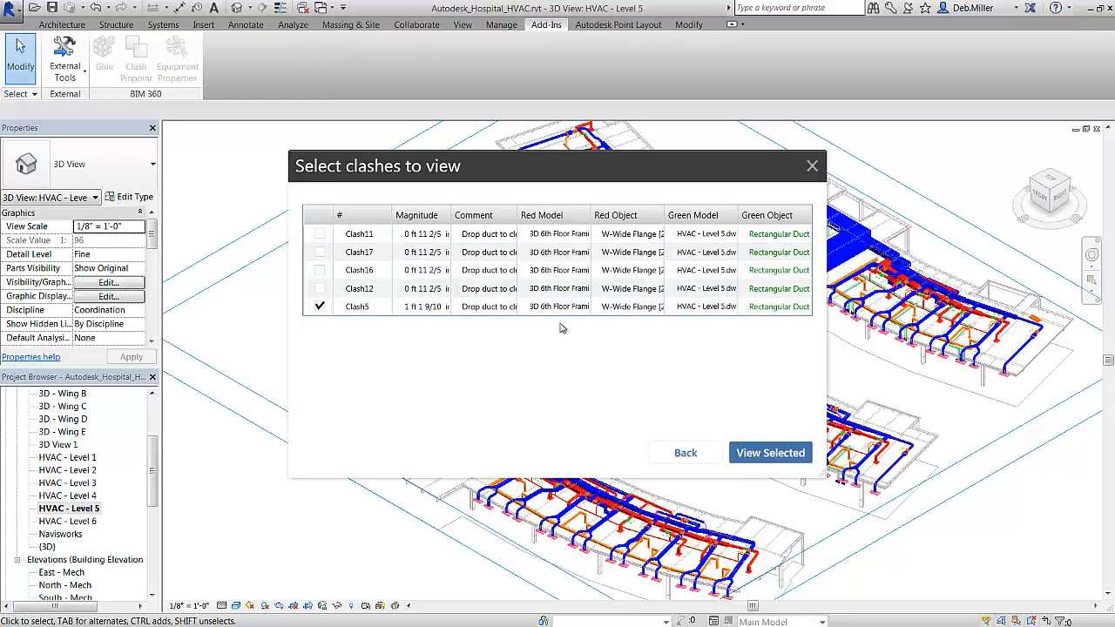
click(769, 455)
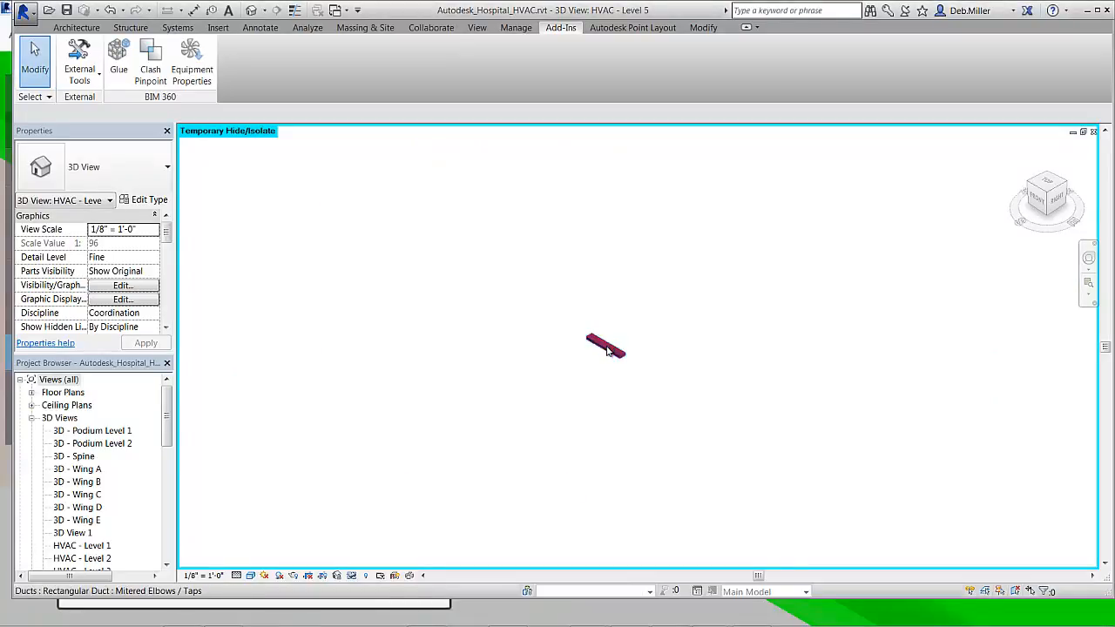
Inspect the isolated rectangular duct of the clash and reset the view's temporary hide/isolate
click(607, 350)
scroll(608, 350, up, 2)
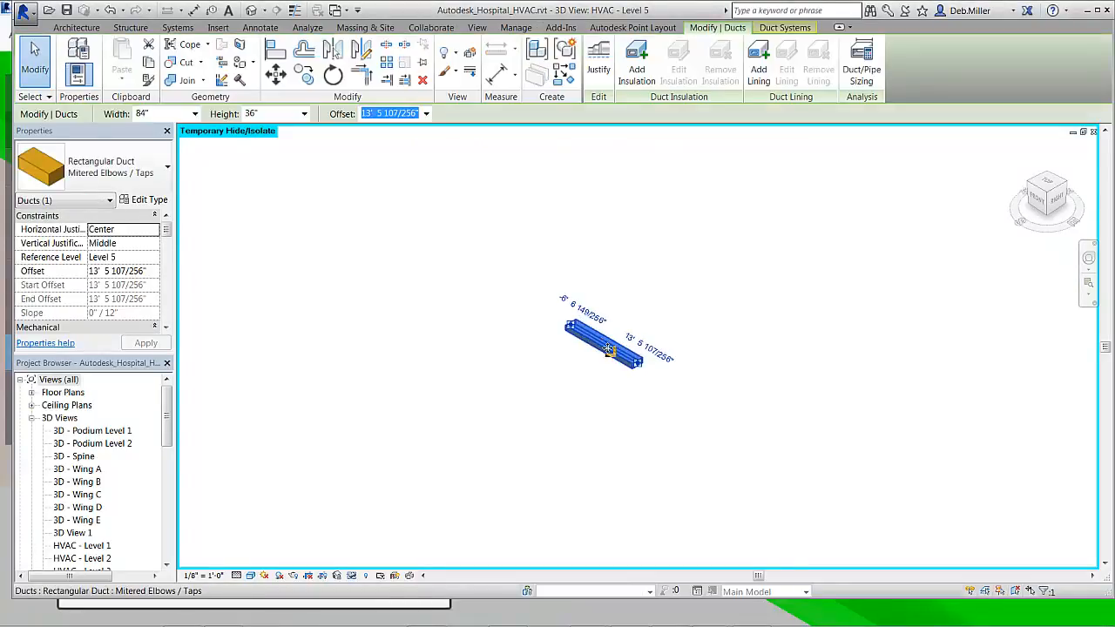
scroll(607, 350, up, 2)
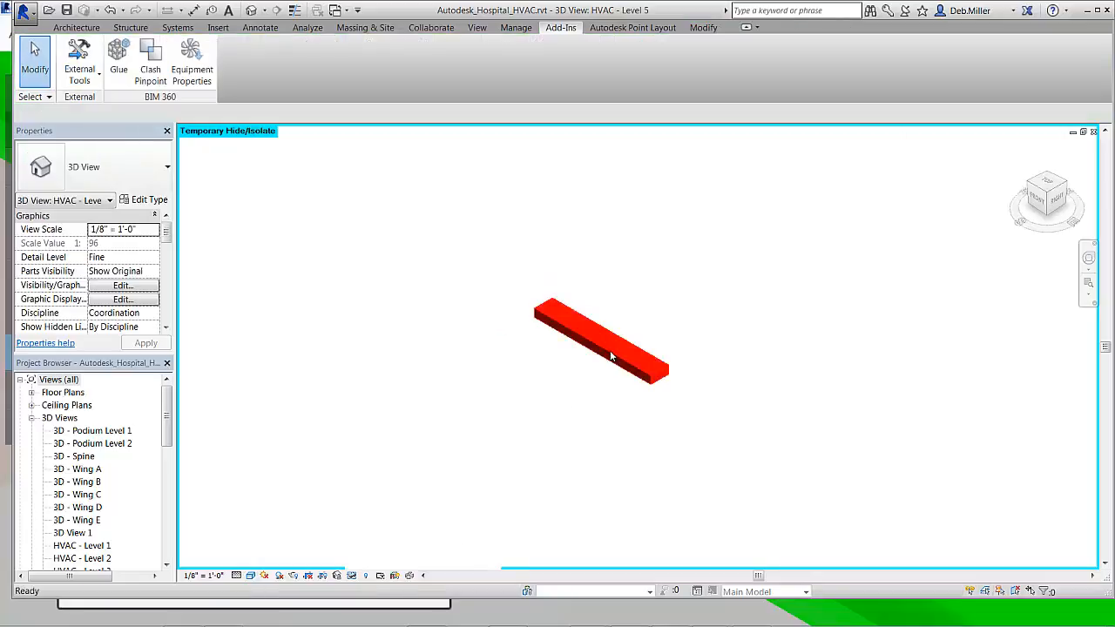
key(h)
key(r)
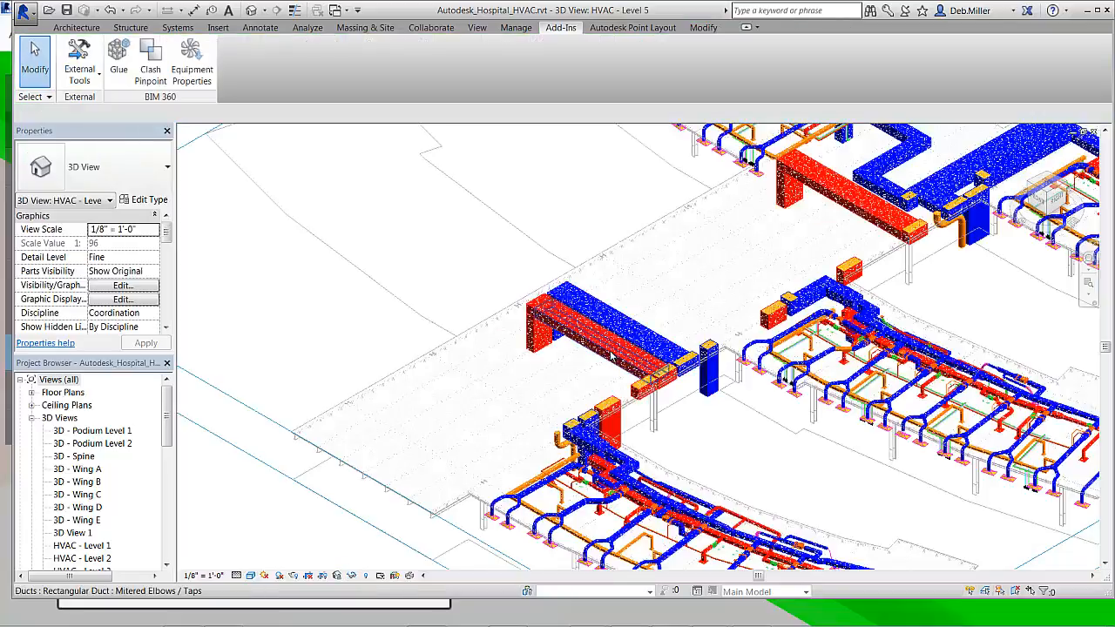
Lower the clashing red rectangular duct by setting its offset to 10' 5 29/128", then check its new position and deselect it
click(649, 375)
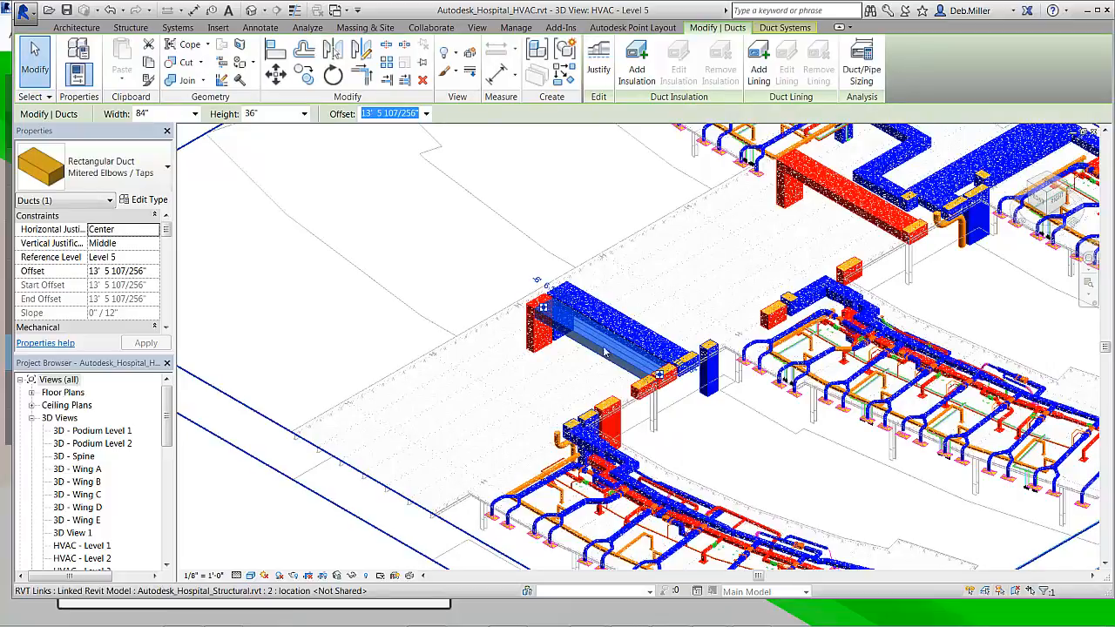
shift+middle_drag(607, 359, 732, 329)
scroll(602, 343, up, 3)
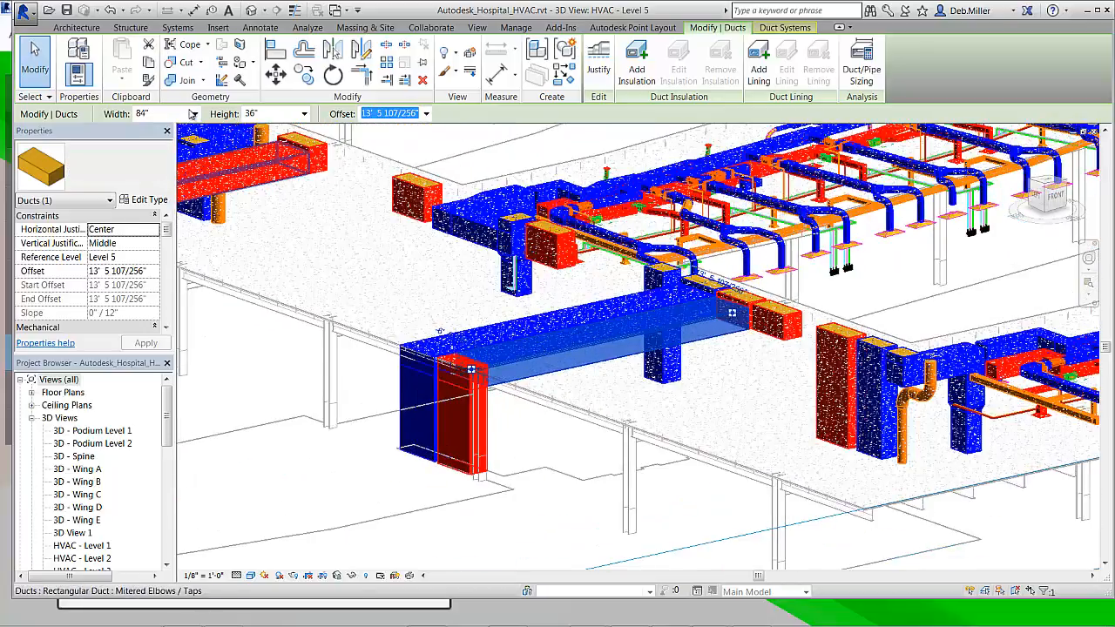
click(426, 113)
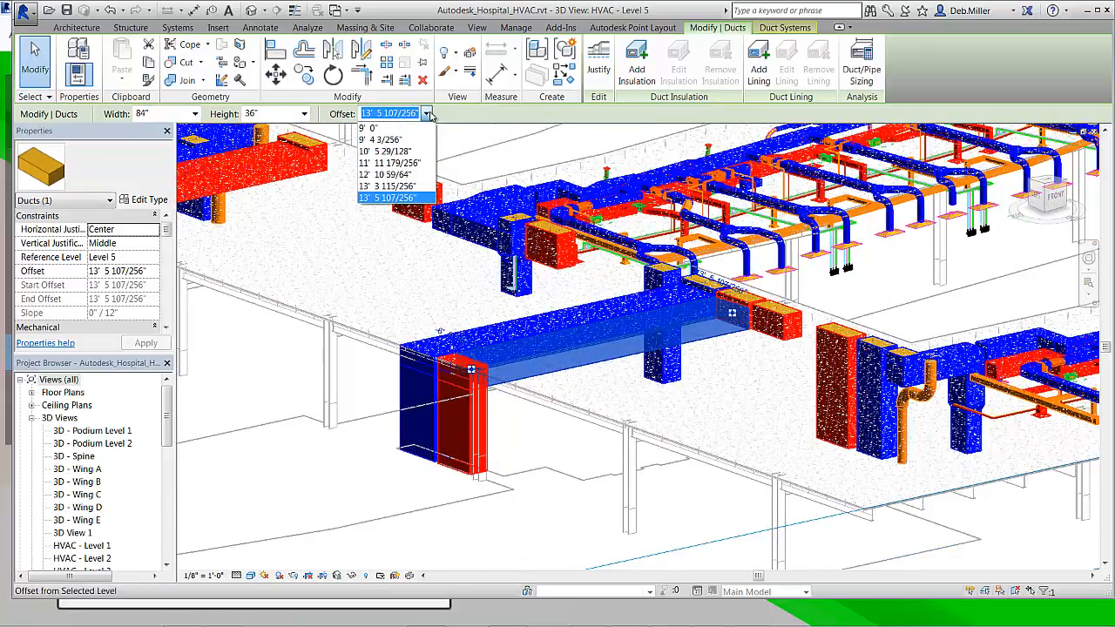
click(405, 152)
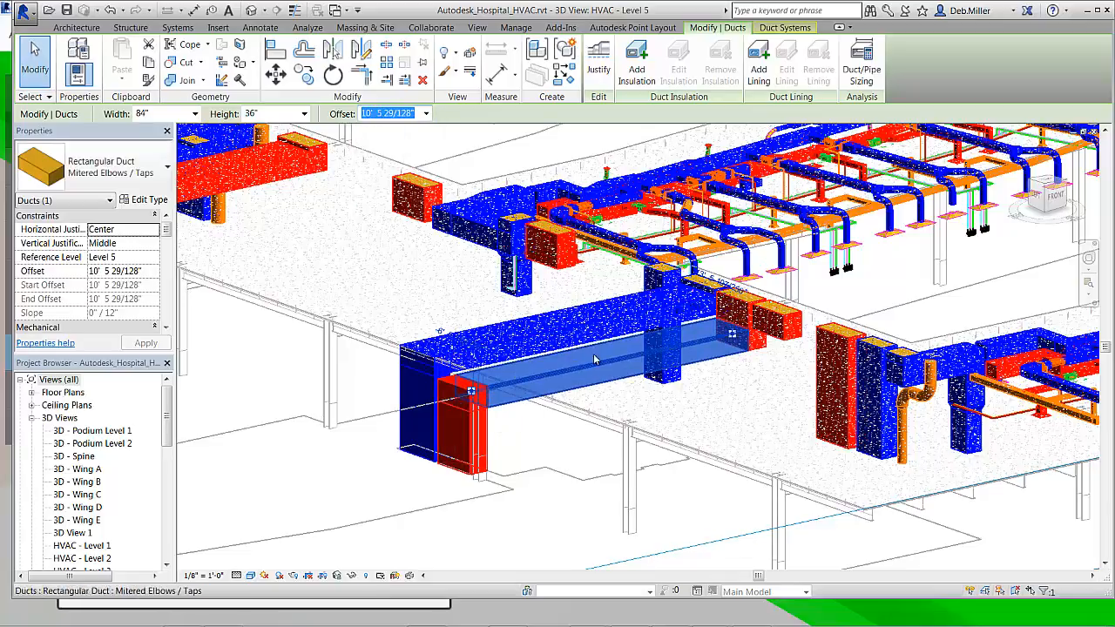
shift+middle_drag(566, 388, 582, 325)
shift+middle_drag(581, 302, 600, 384)
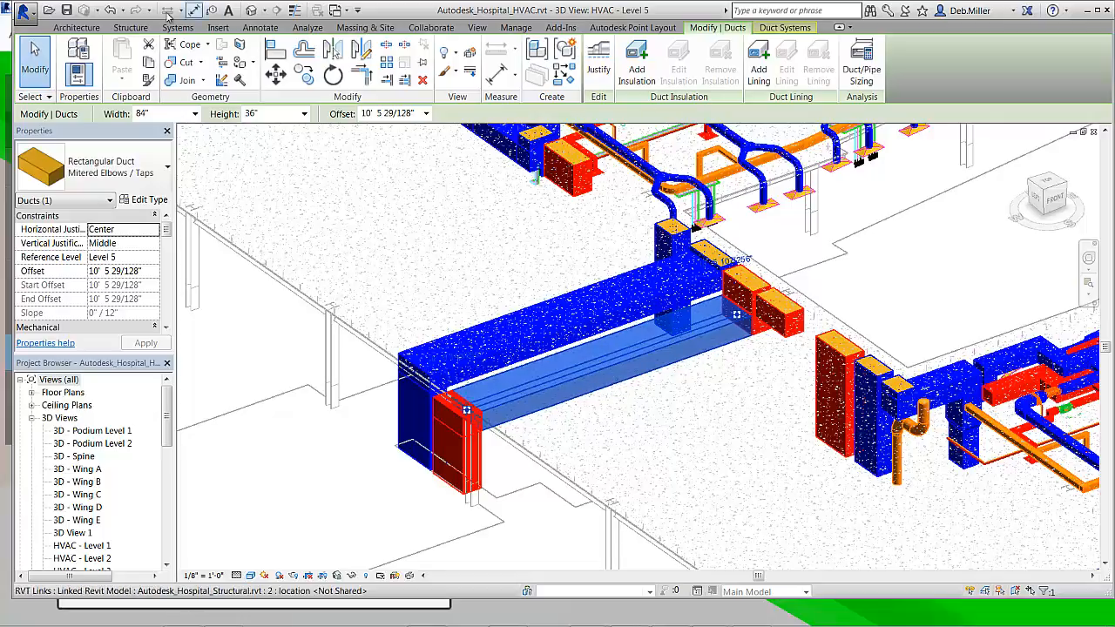
click(558, 28)
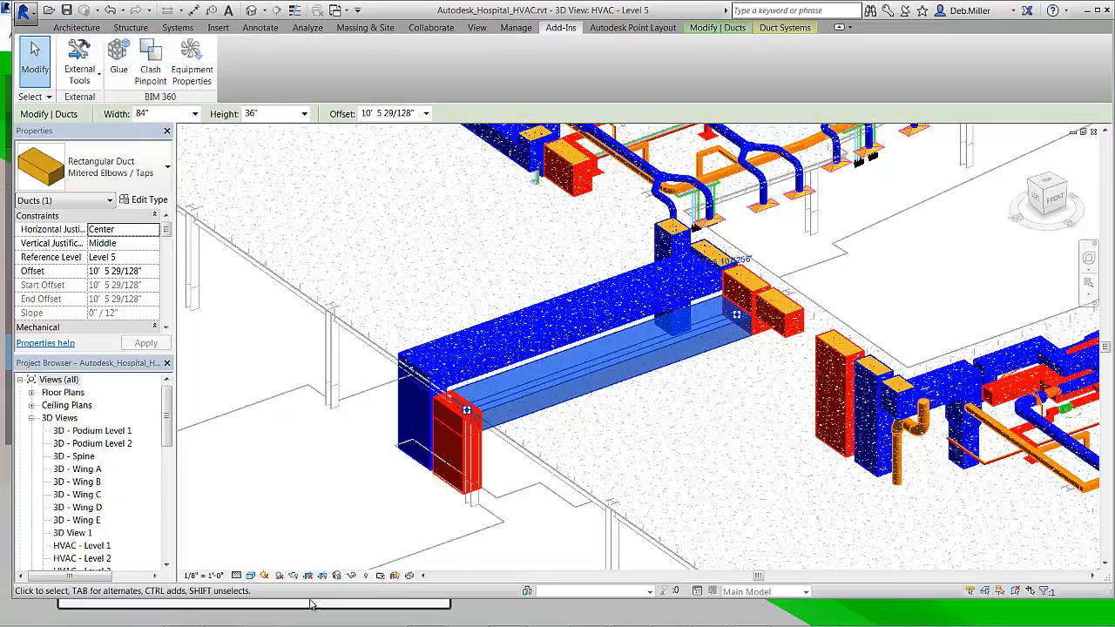
click(318, 514)
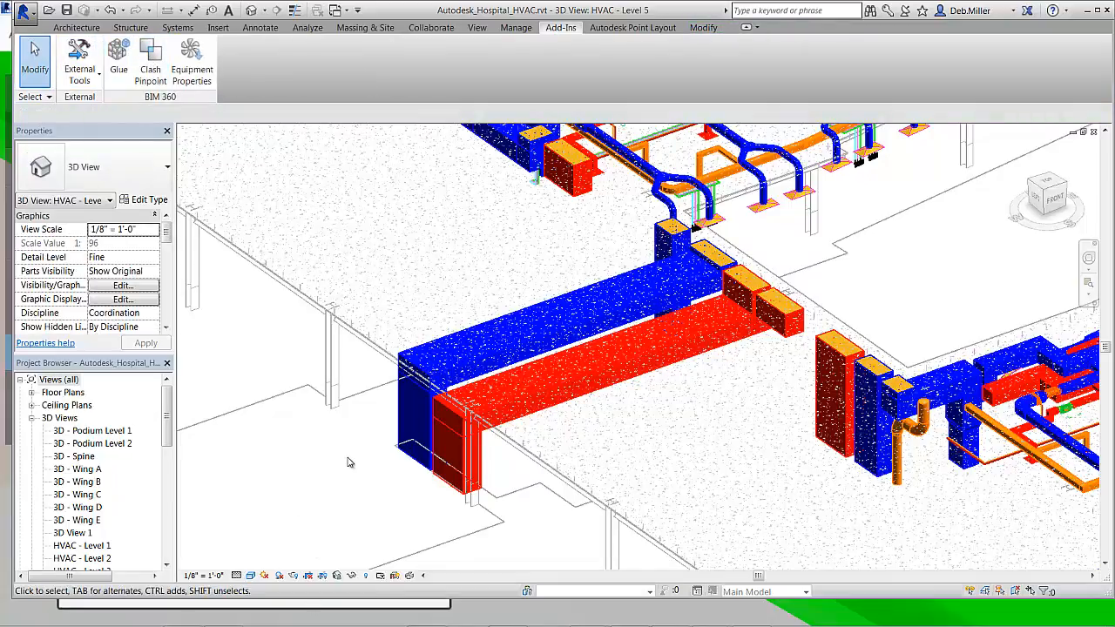
Turn off the underlay display of the Autodesk_Hospital_Structural.rvt link in the view's visibility/graphic overrides
key(v)
key(g)
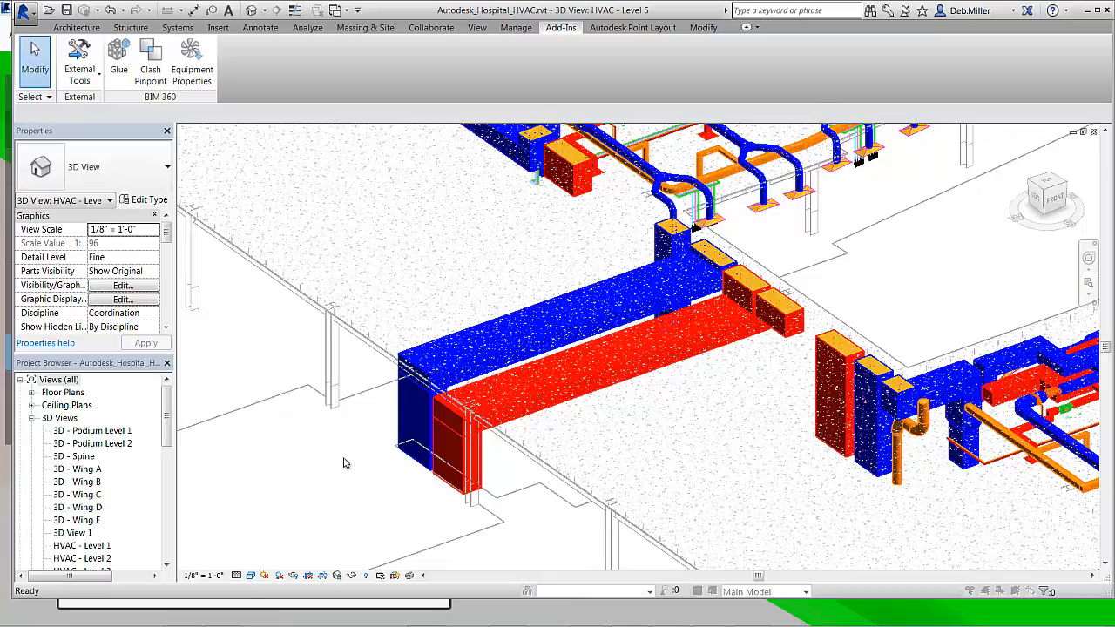
click(672, 115)
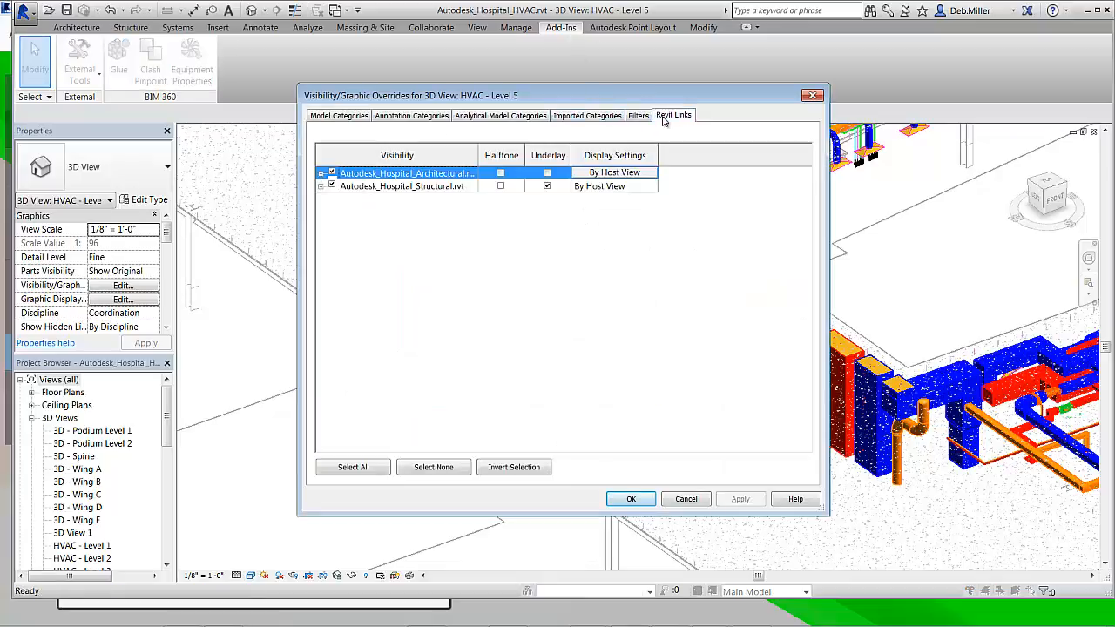
click(547, 187)
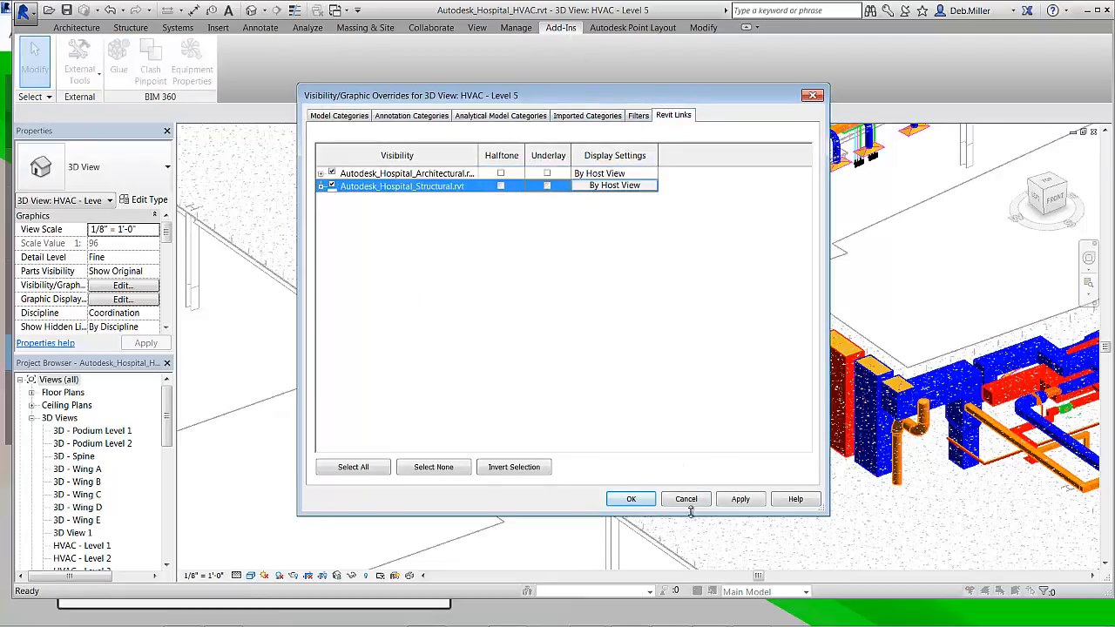
click(633, 503)
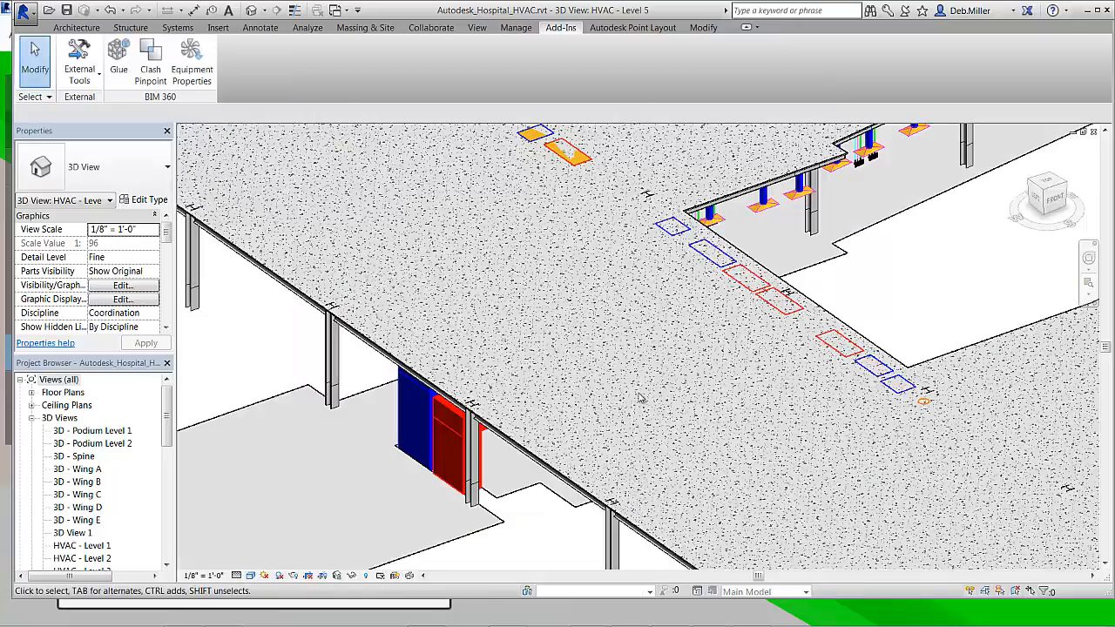
Hide the Autodesk_Hospital_Structural.rvt link in the 3D view through its visibility/graphic overrides
key(v)
key(g)
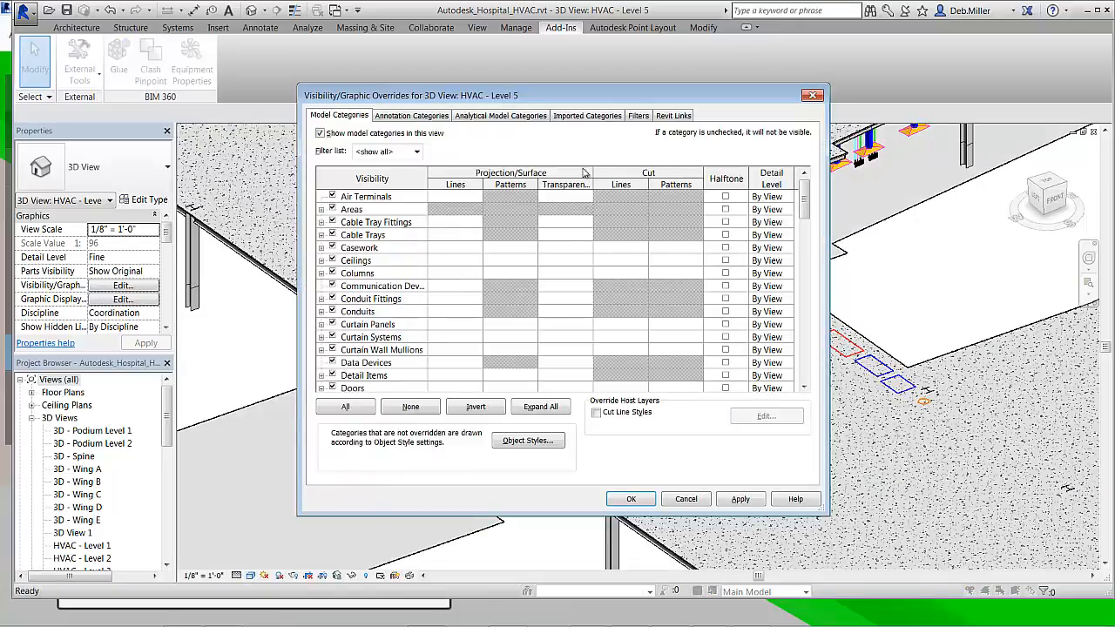
click(659, 115)
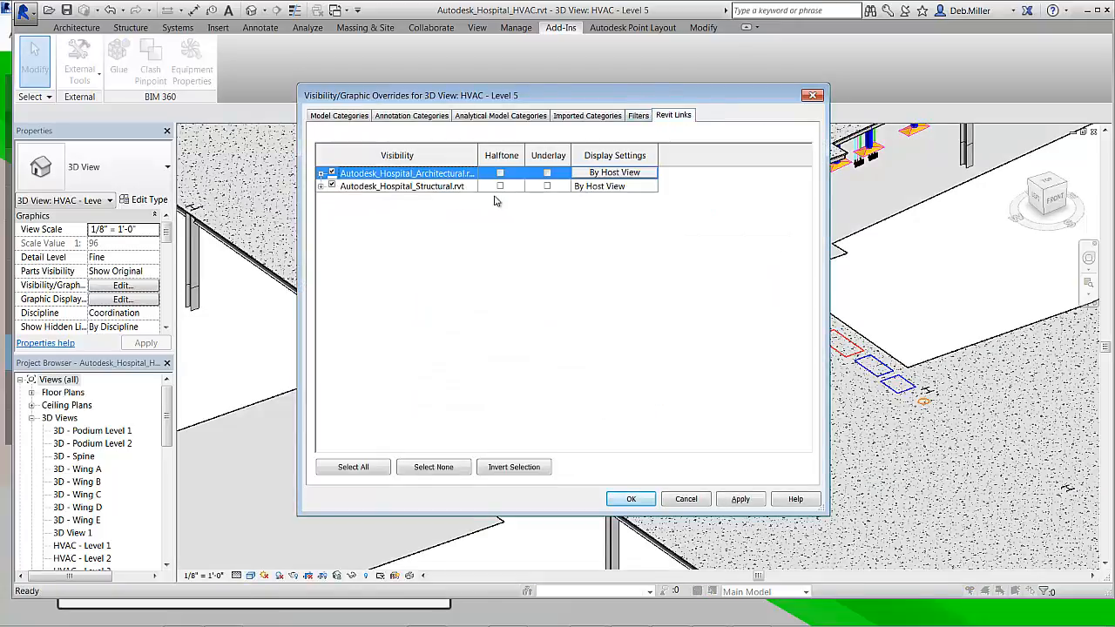
click(332, 186)
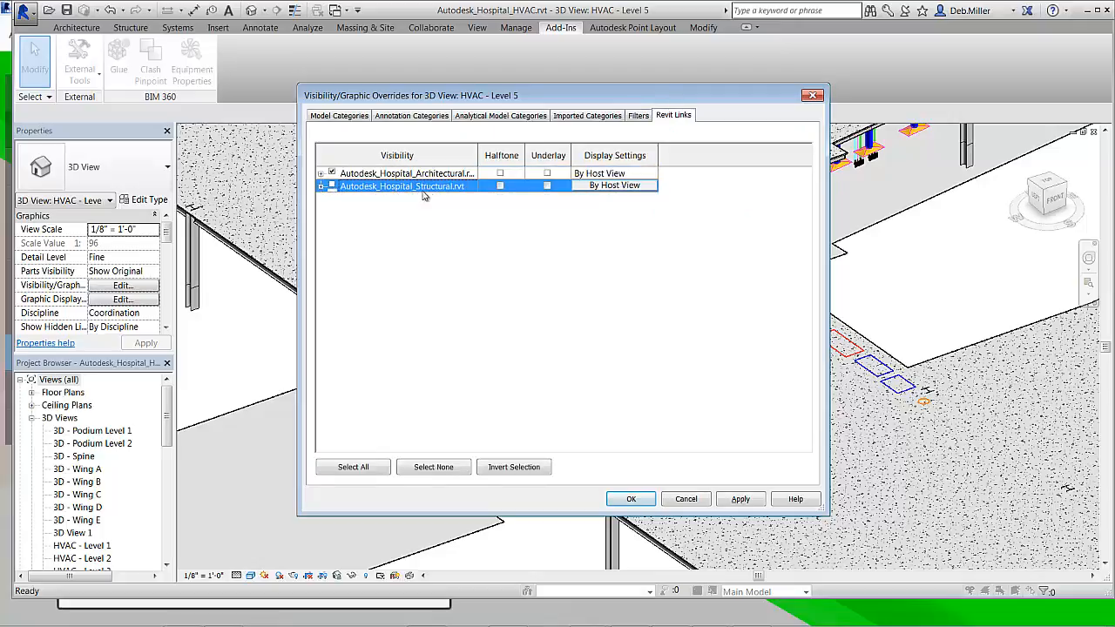
click(632, 499)
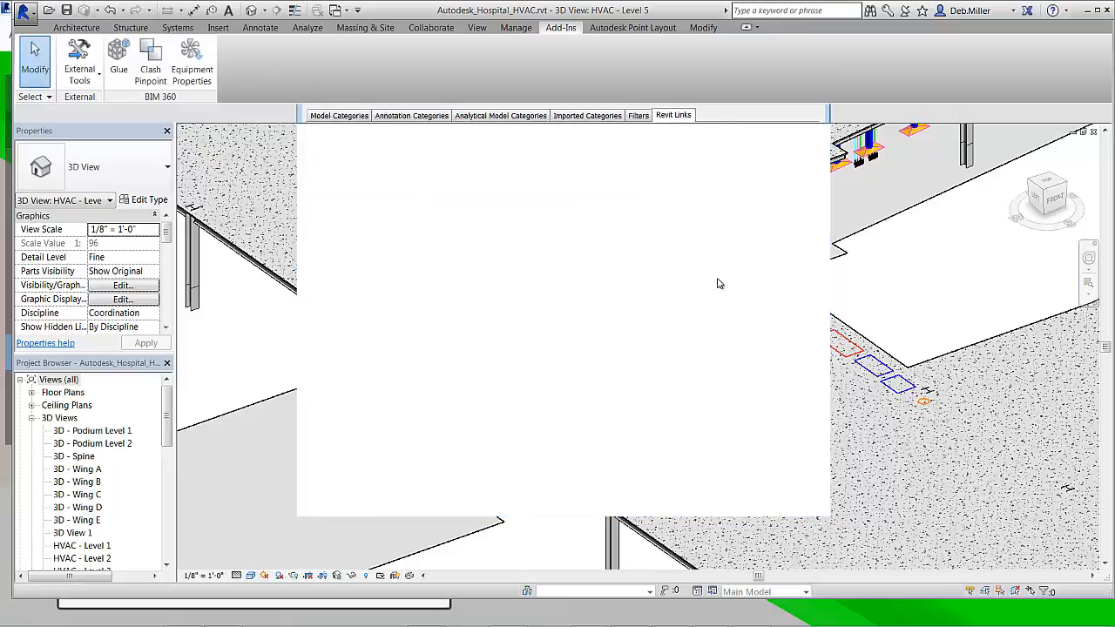
Glue the HVAC - Level 5 view to the Oakwood Medical Center project, updating the existing model with the new version
scroll(700, 272, down, 5)
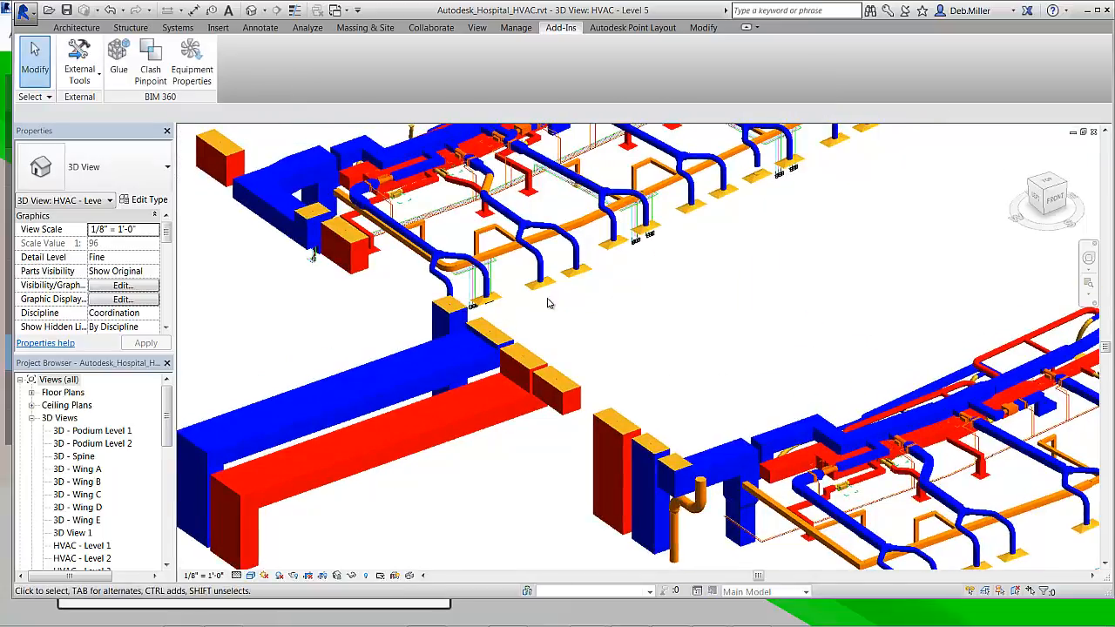
middle_drag(547, 260, 630, 296)
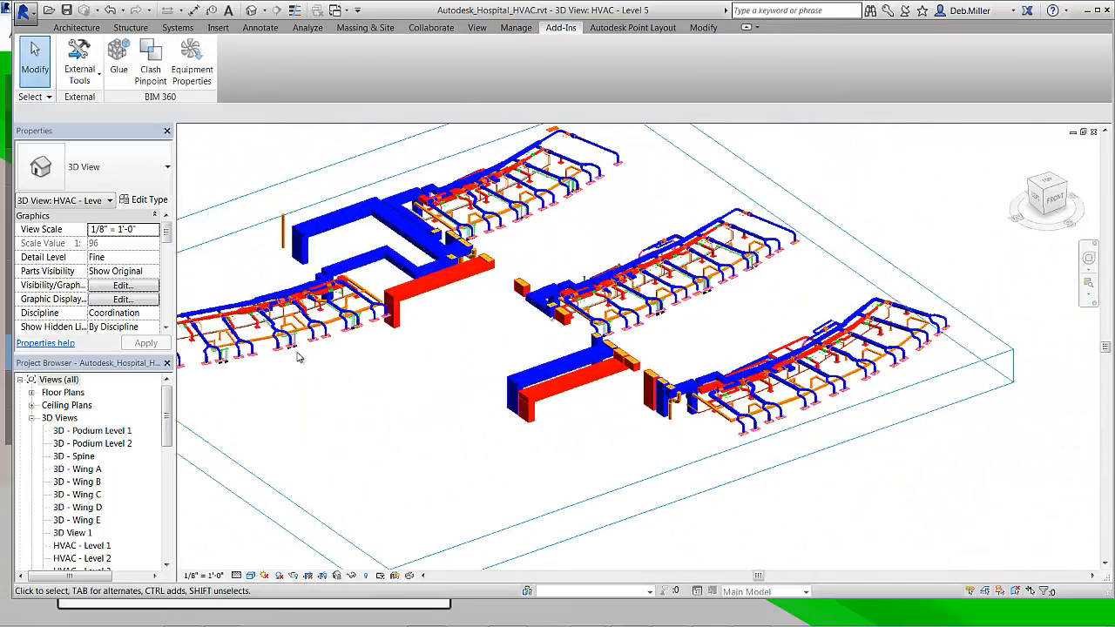
click(126, 54)
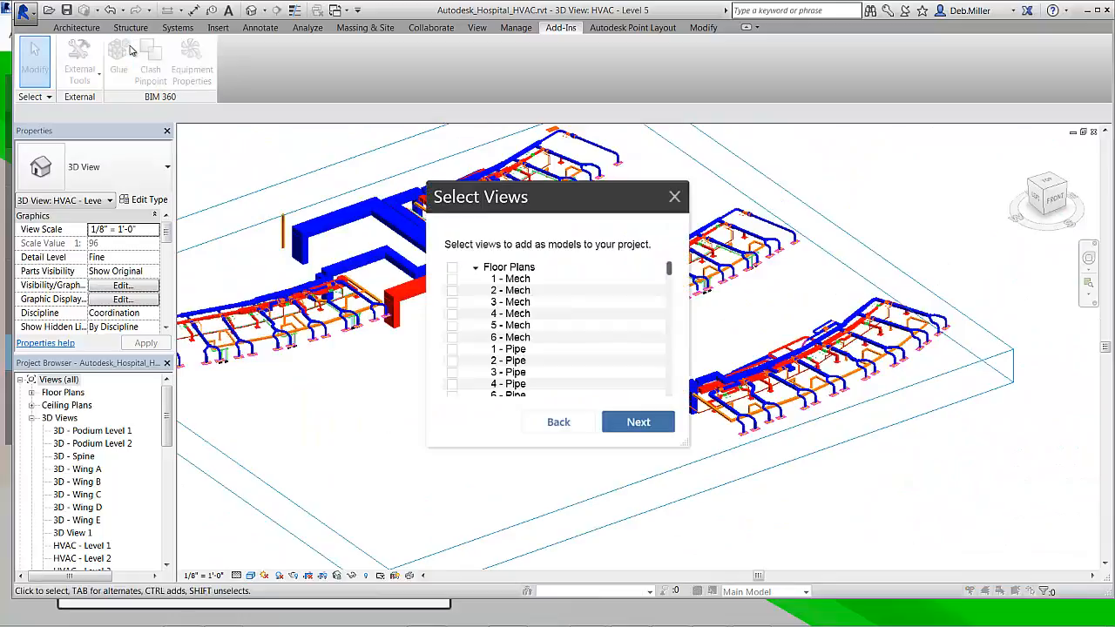
click(475, 270)
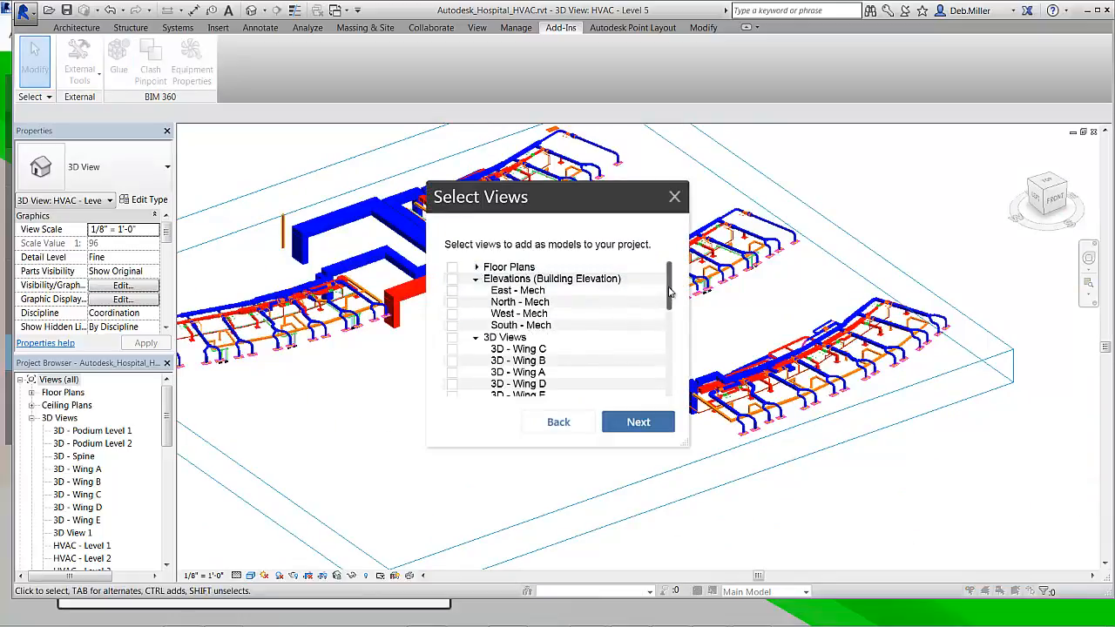
drag(670, 292, 670, 366)
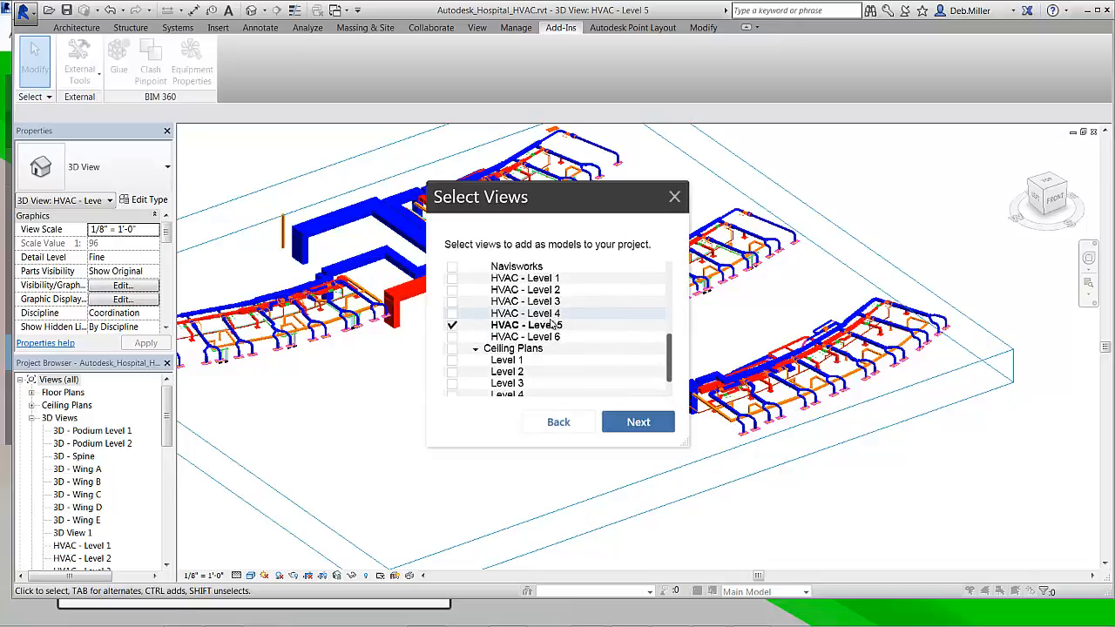
click(638, 422)
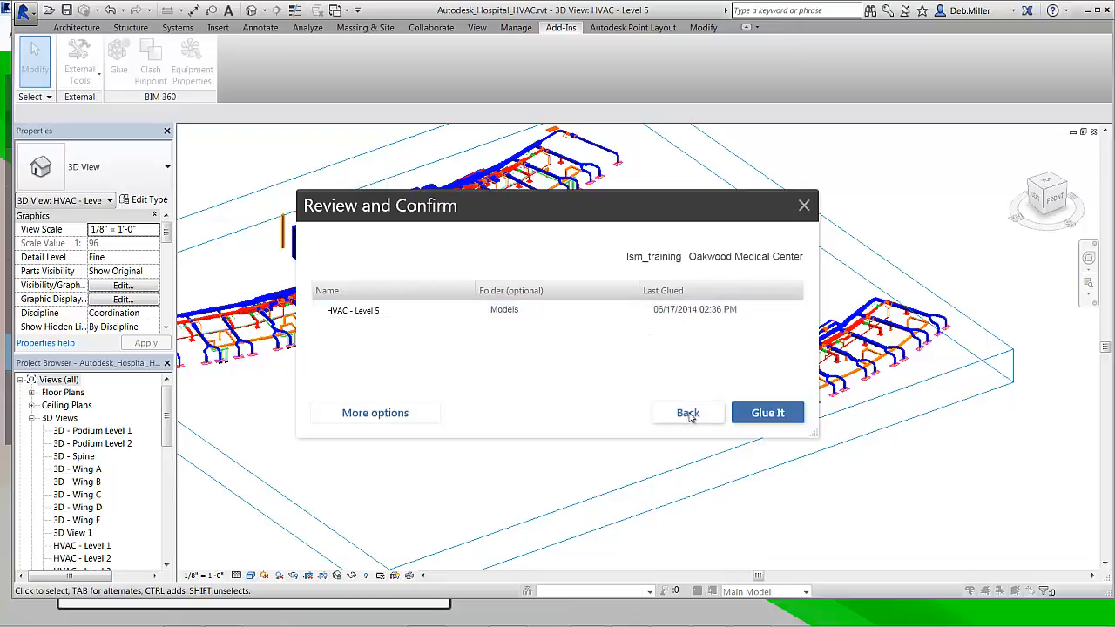
click(780, 414)
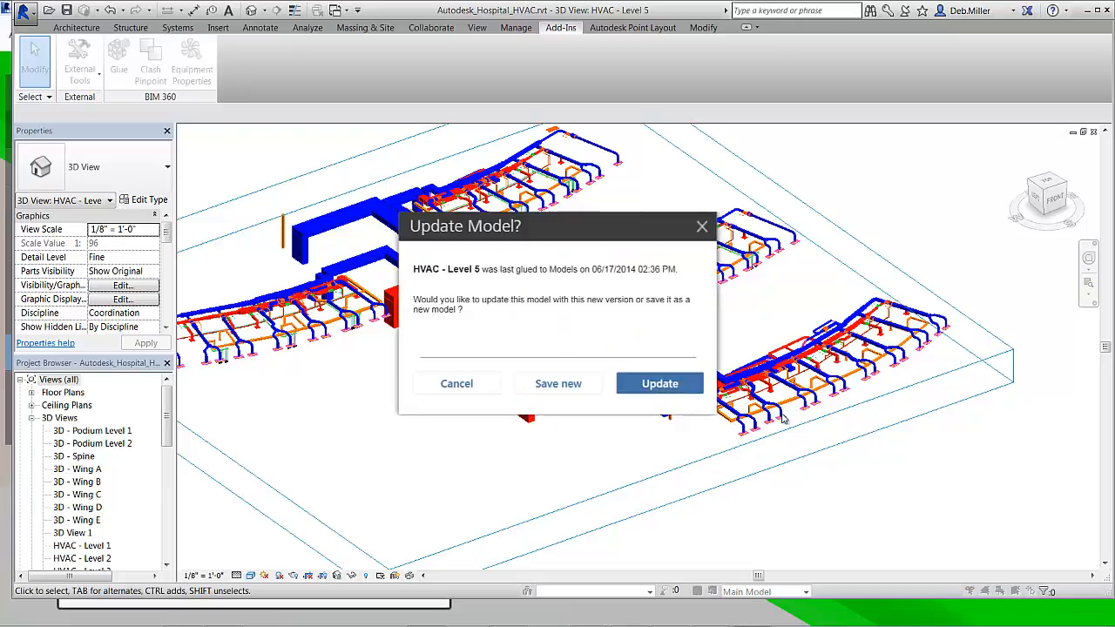
click(656, 377)
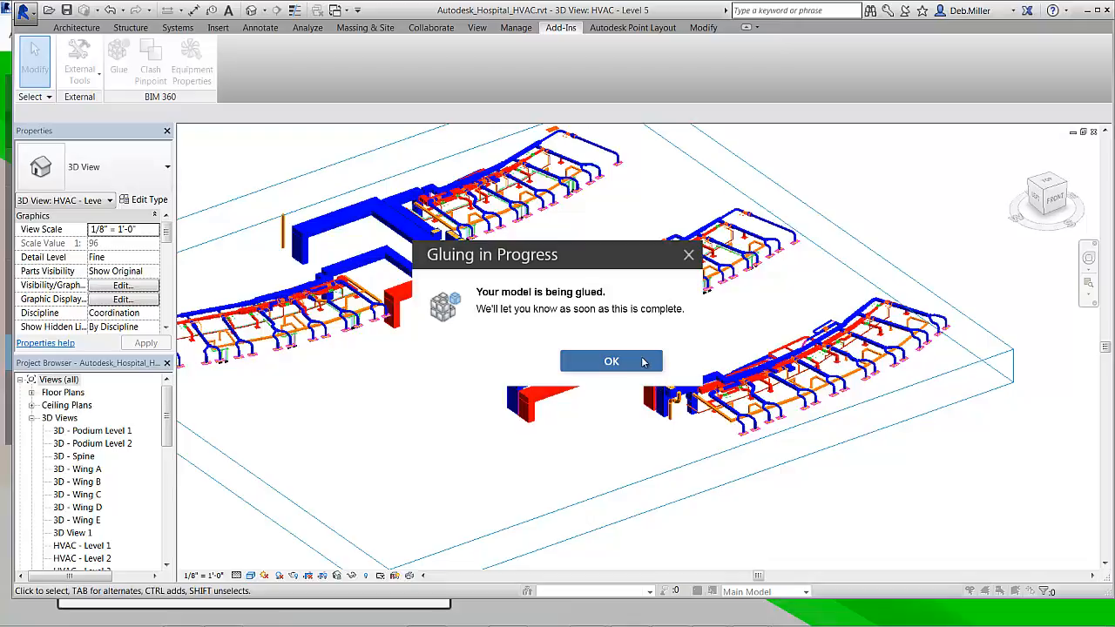
Close the gluing notice, switch to Autodesk BIM 360 Glue and update the Level 5 Coordination model to its latest version, 2
click(643, 361)
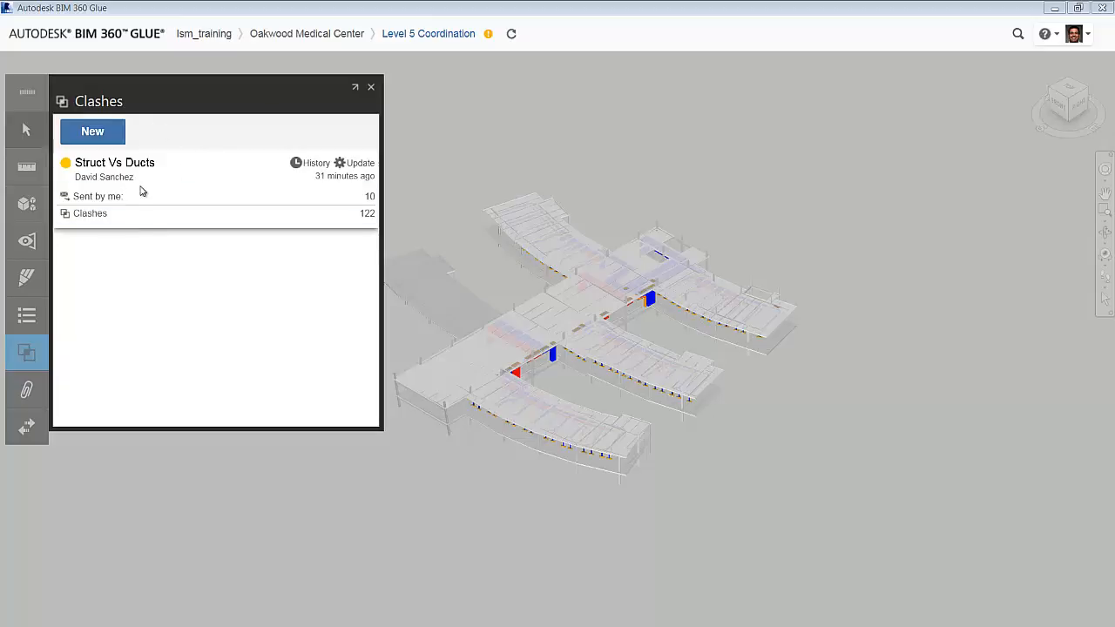
mouse_move(65, 165)
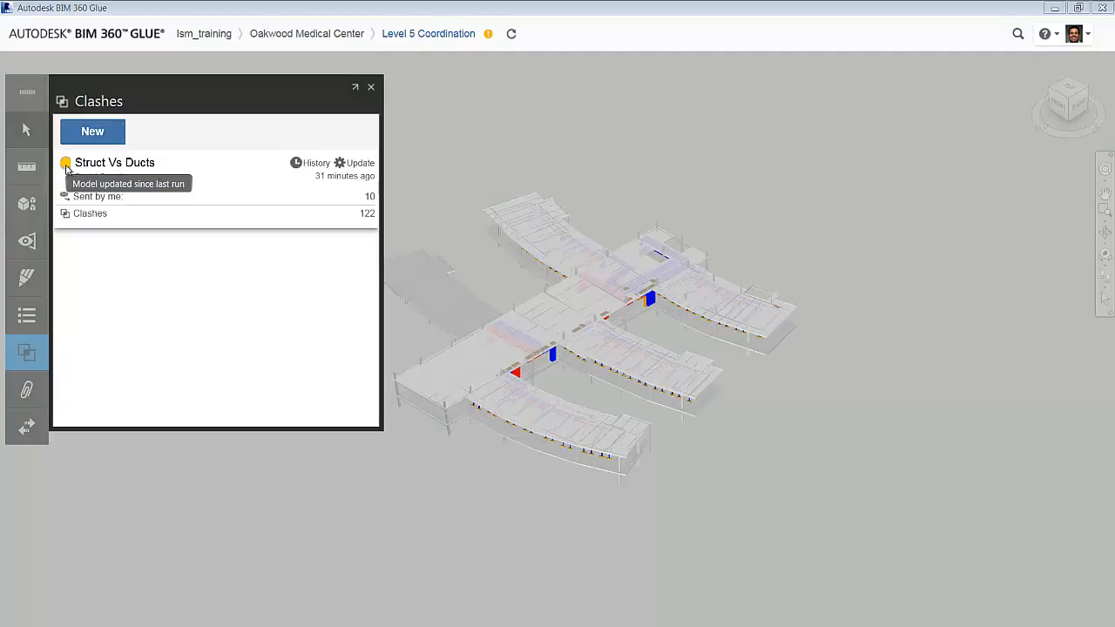
click(454, 37)
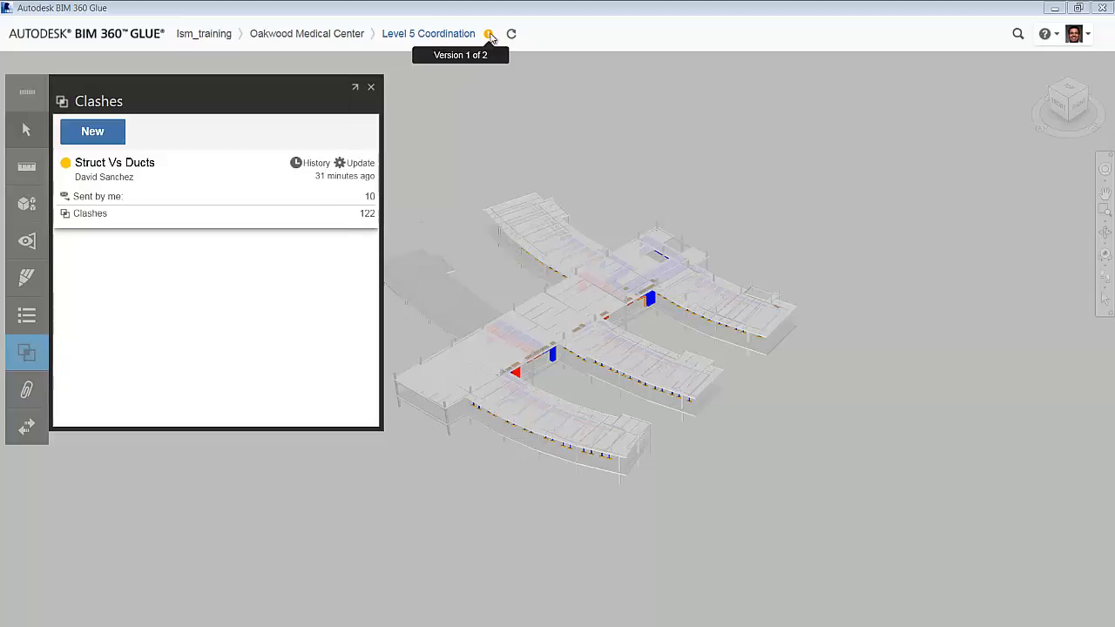
click(489, 35)
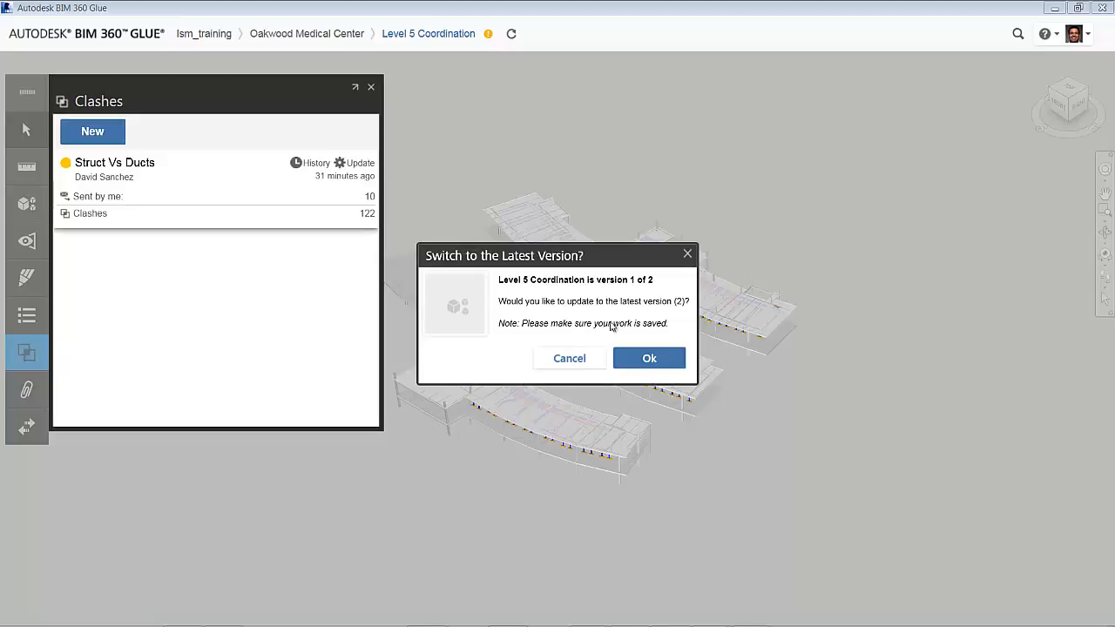
click(650, 360)
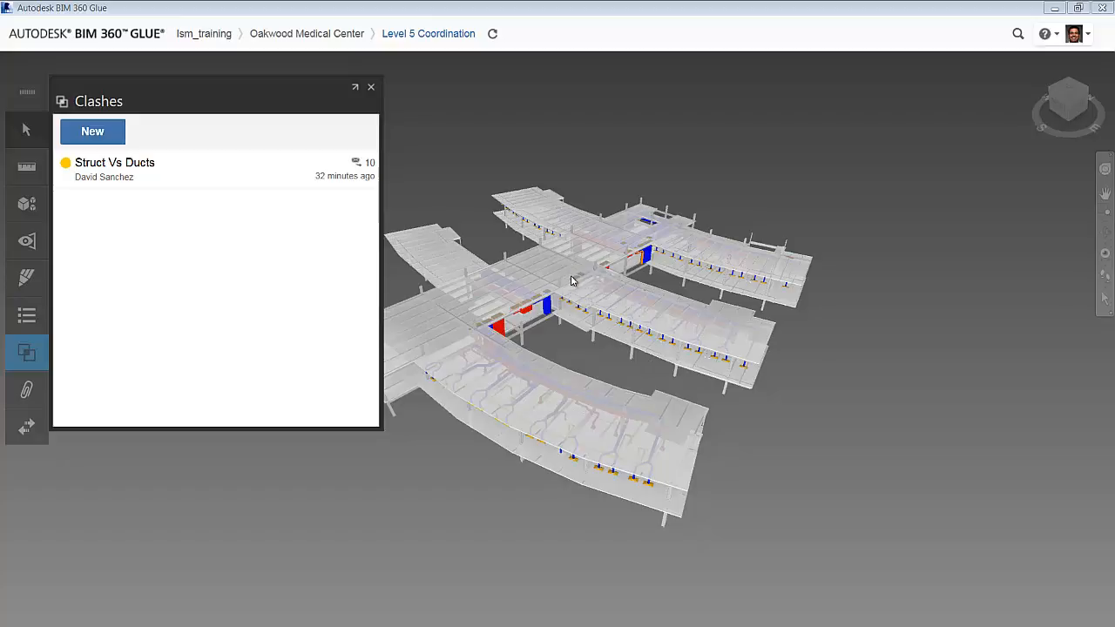
Update the Struct Vs Ducts clash test by rerunning the analysis with its saved comparison sets and 0ft 0in tolerance
click(111, 174)
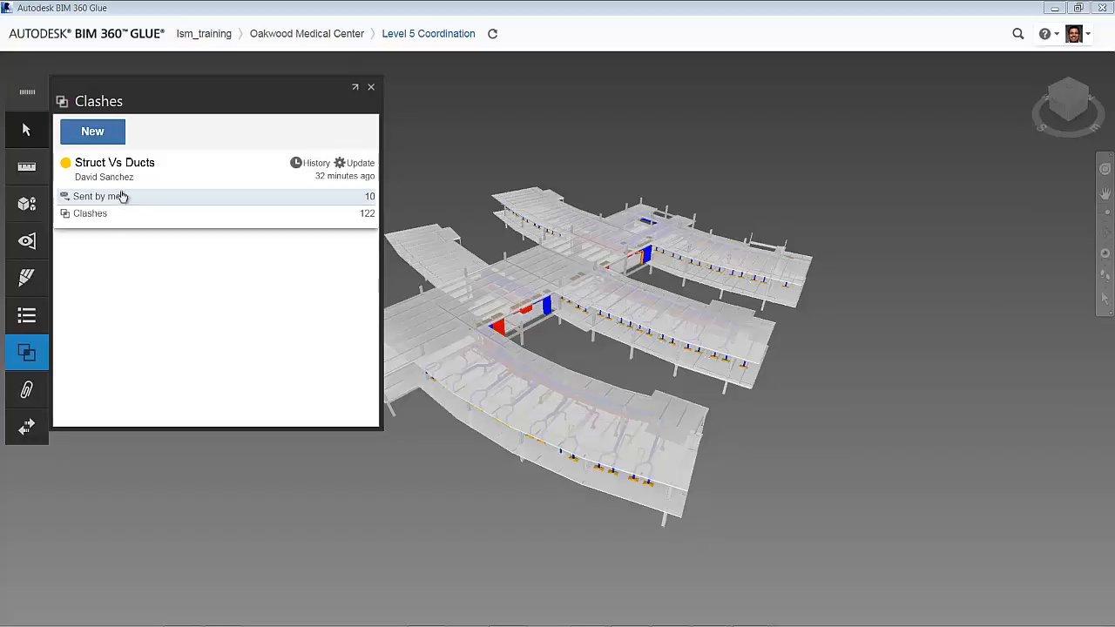
click(349, 166)
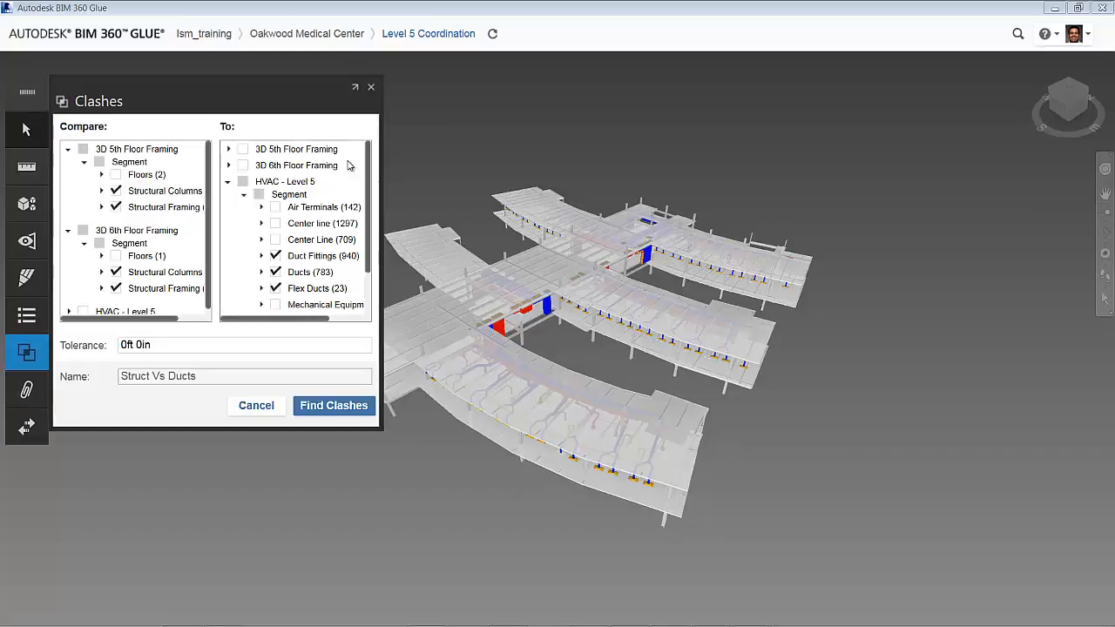
click(331, 406)
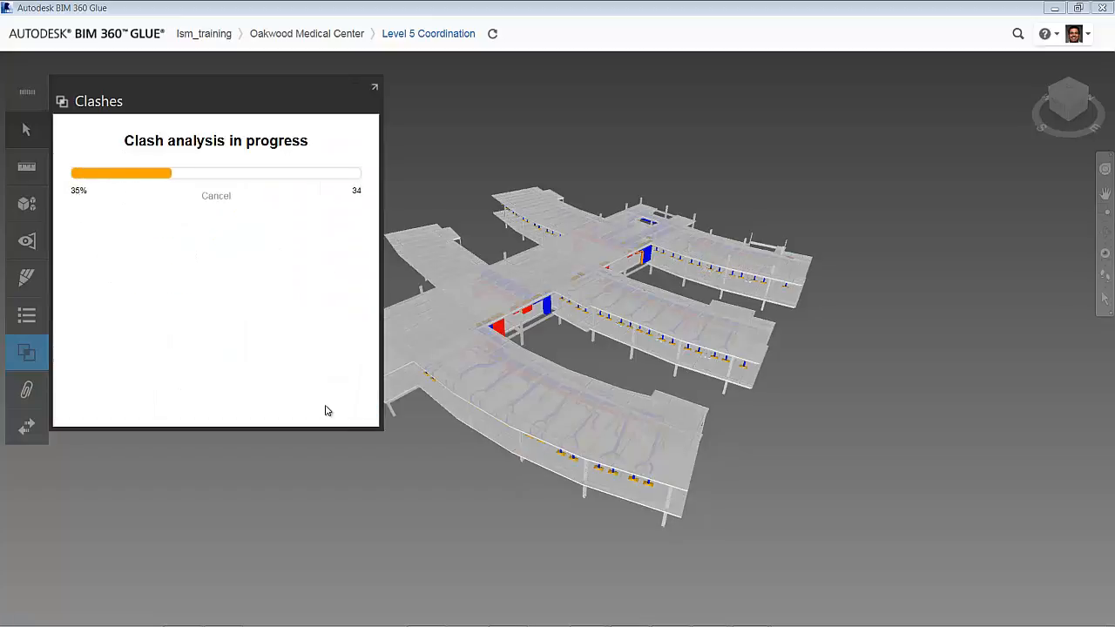